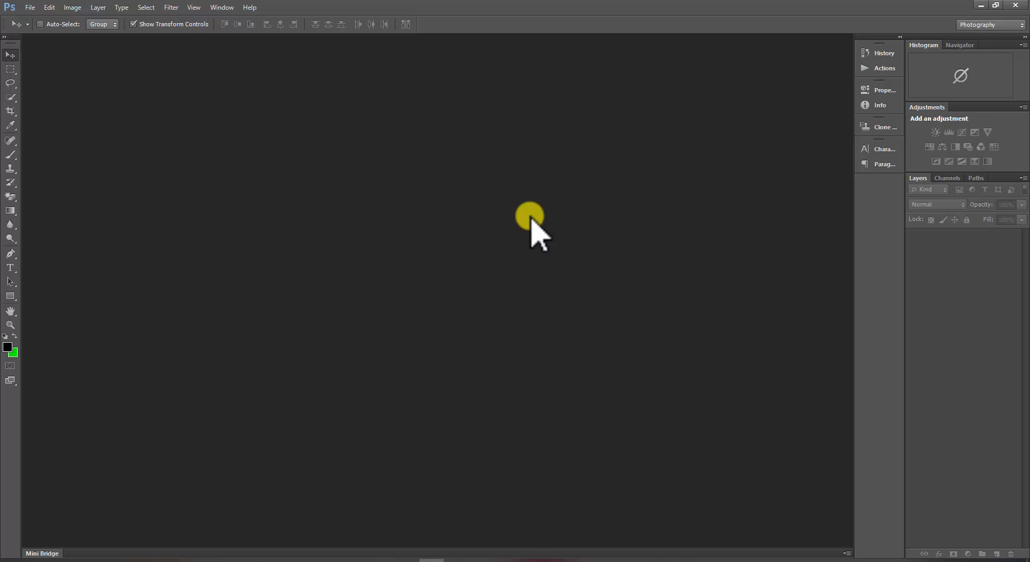
Create a new 800 × 800 px, 300 ppi RGB document named "logo of aynaghor".
key(ctrl+n)
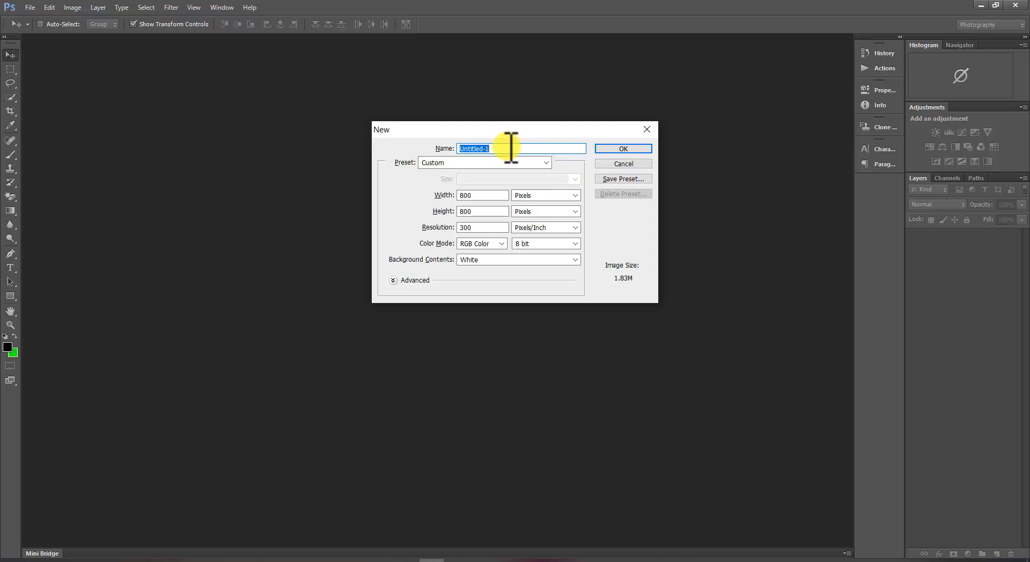
text(logo of aynaghor)
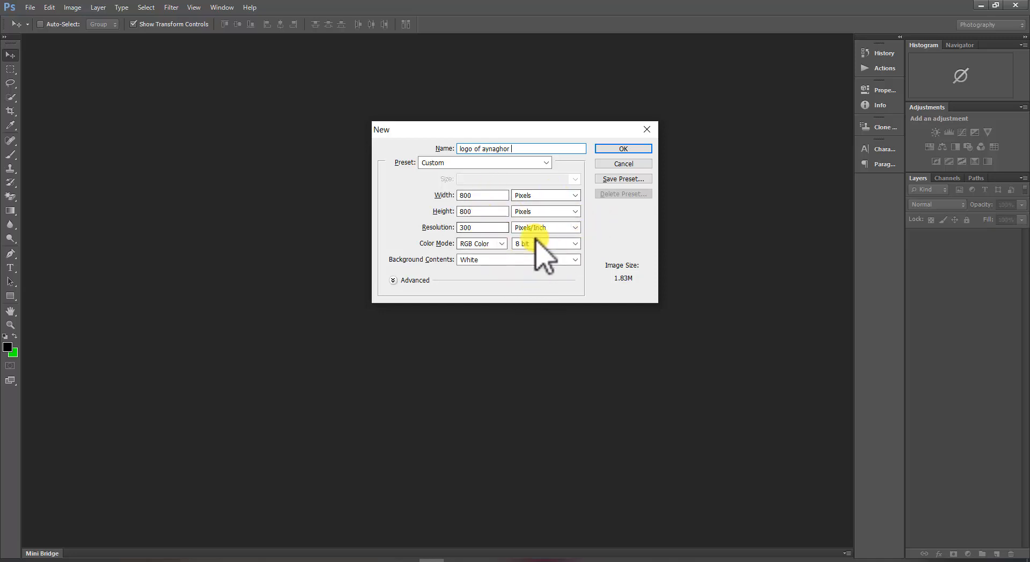
click(630, 150)
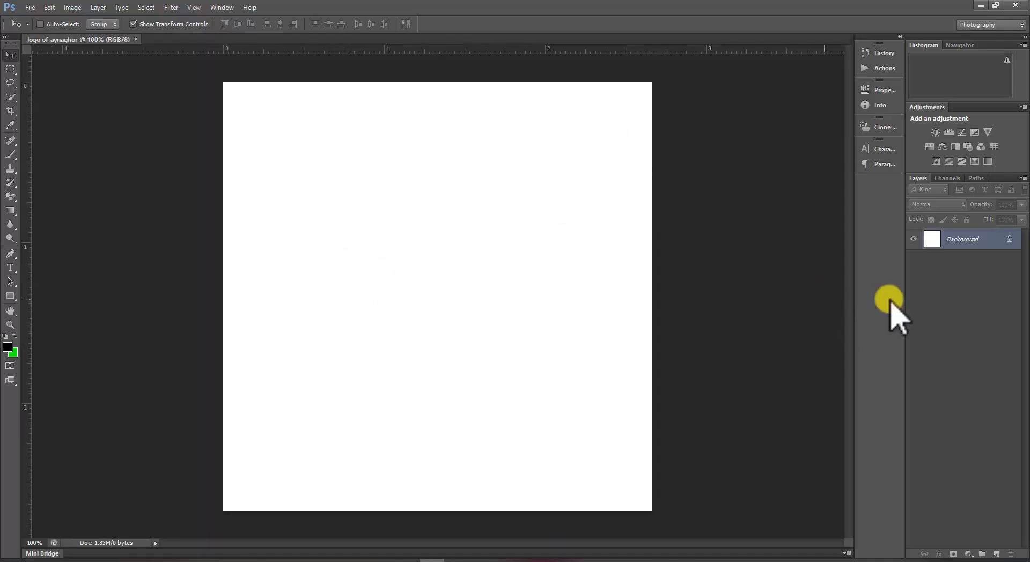
Convert the locked Background into a regular layer named Layer 0.
double_click(983, 240)
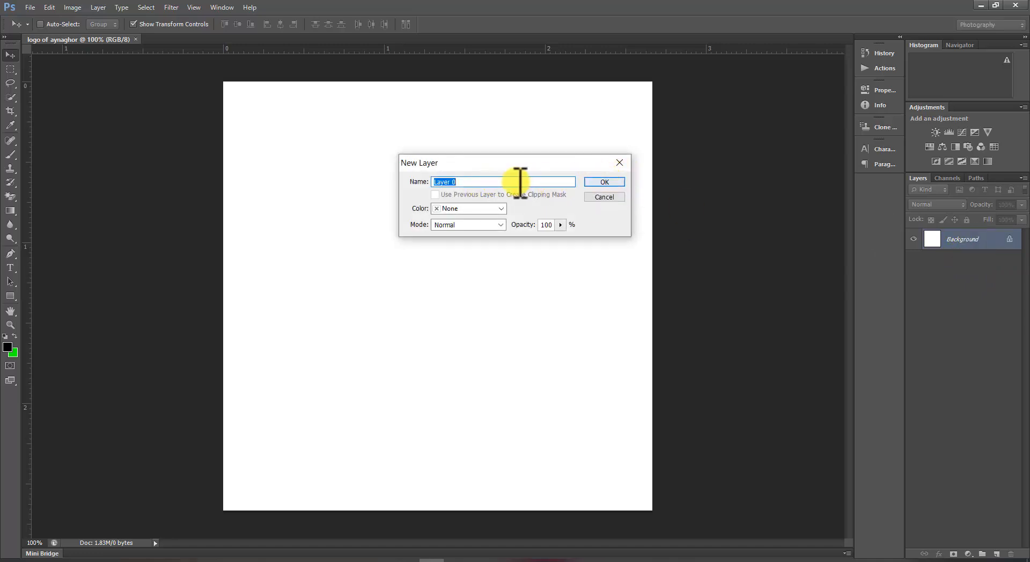
click(602, 181)
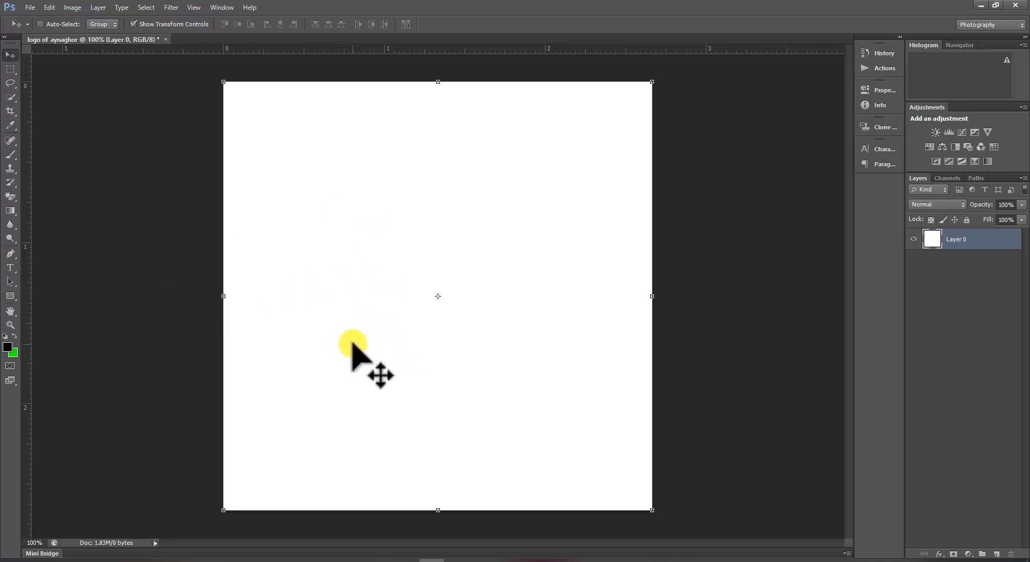
Switch to the Type tool and choose the font Li Liakat Tanjina Unicode.
key(t)
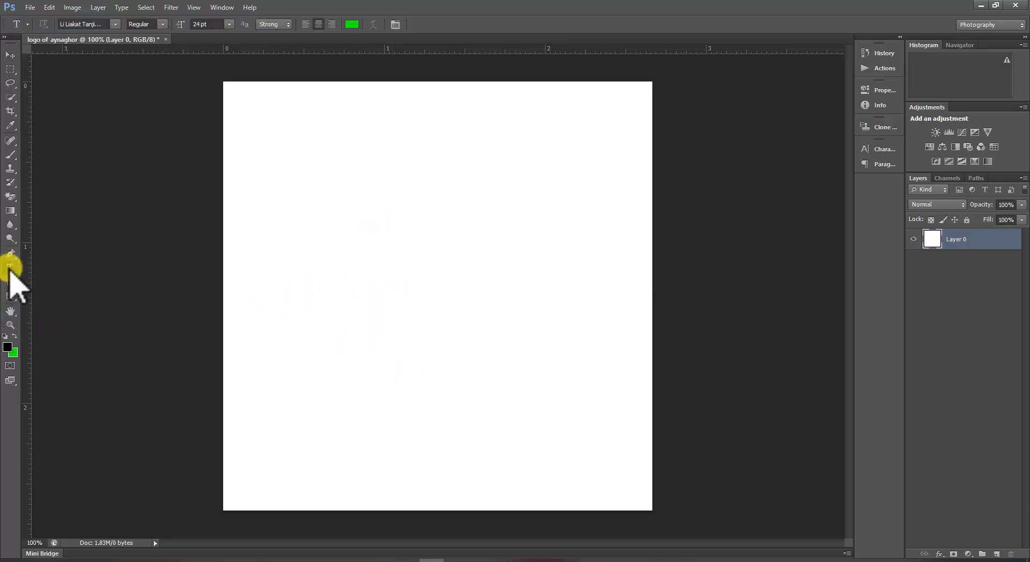
click(115, 24)
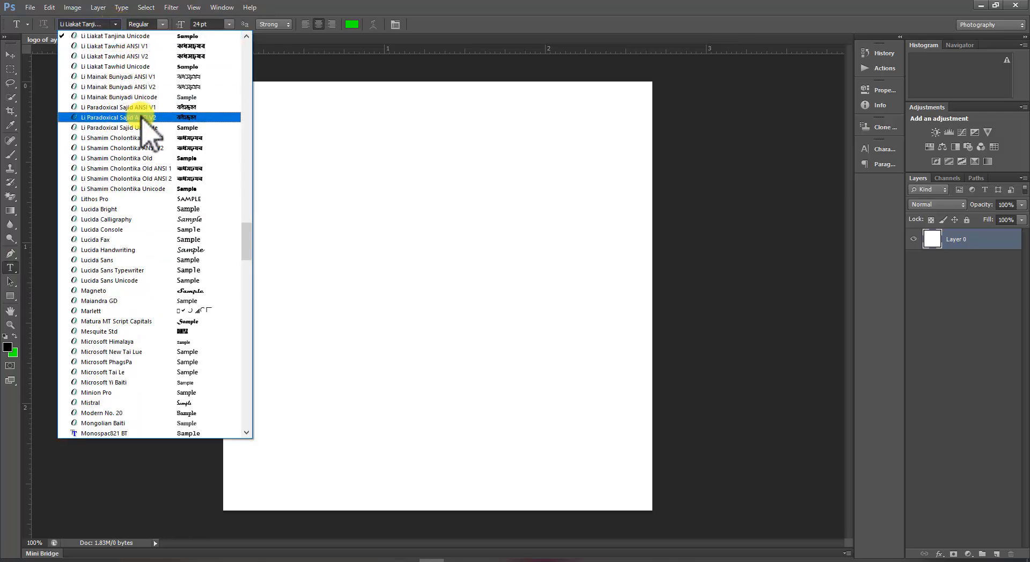
scroll(143, 113, up, 1)
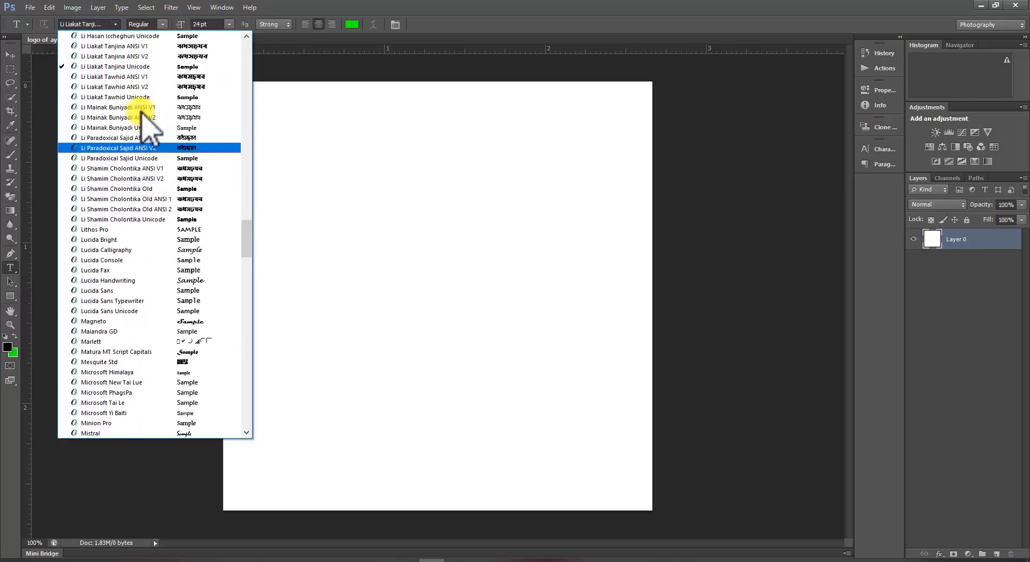
click(143, 68)
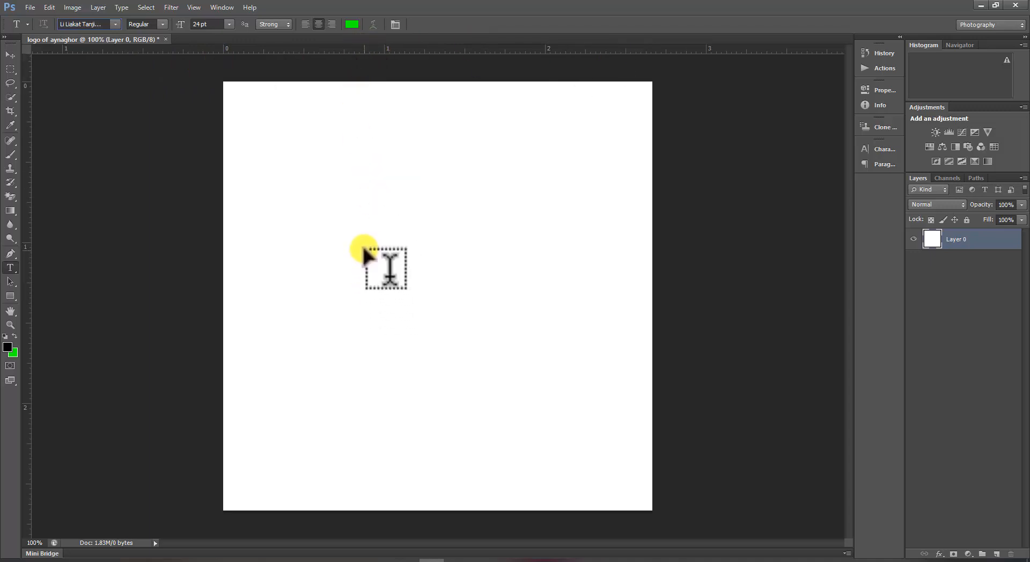
Set the text colour to black (000000).
click(352, 24)
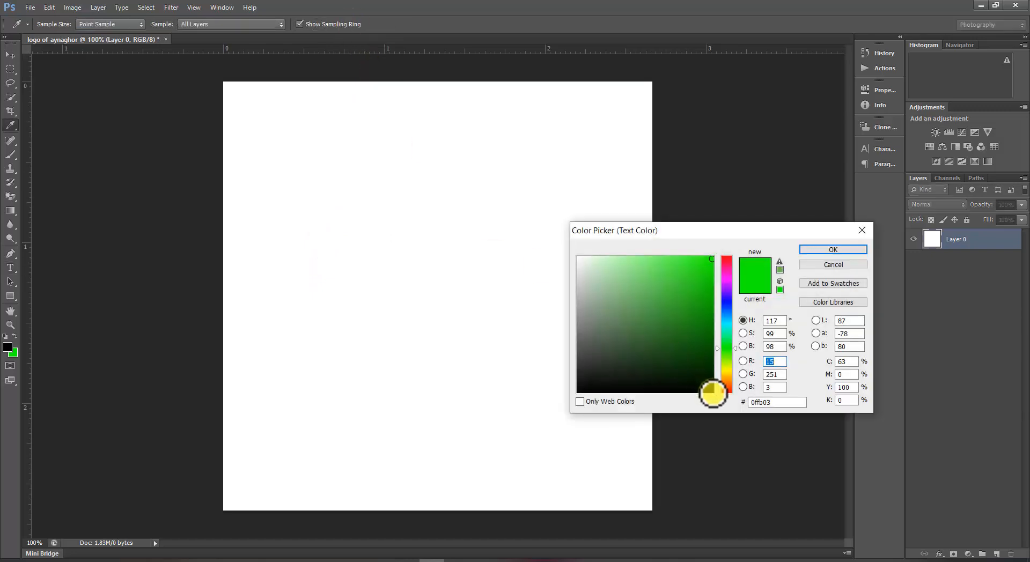
click(713, 393)
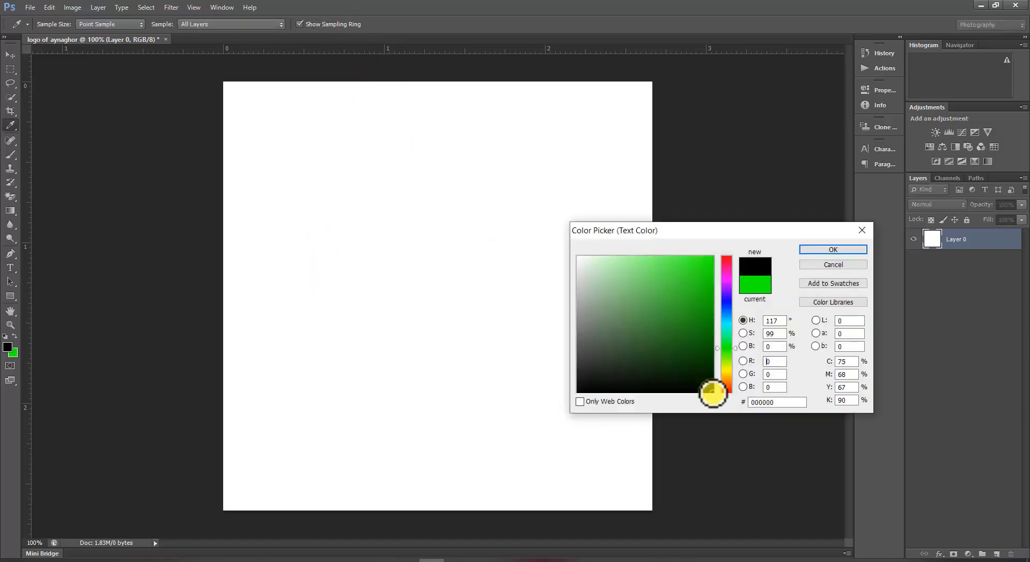
click(855, 251)
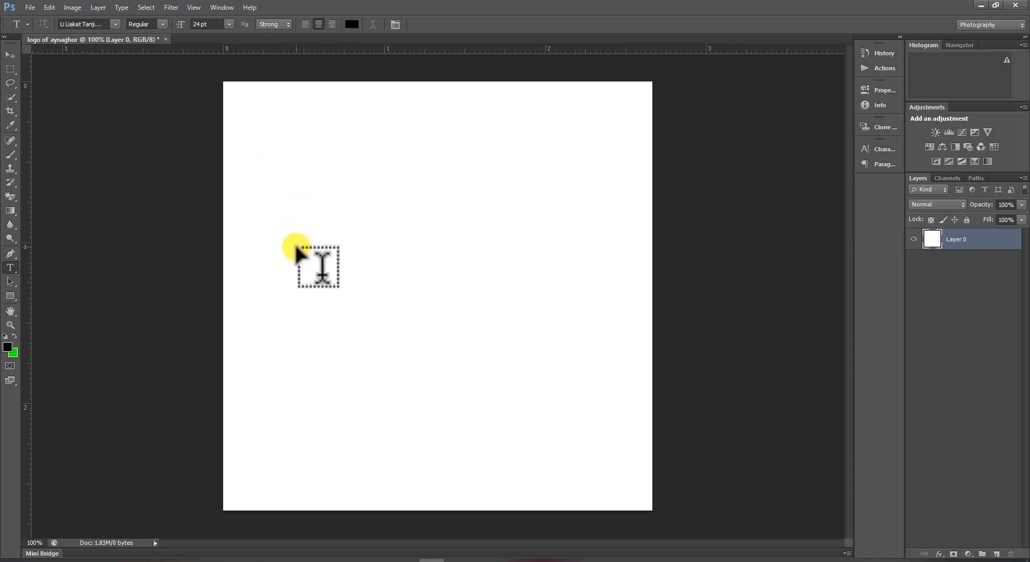
Start a text layer near the canvas's left edge and type "ayna" to produce আয়না.
click(239, 241)
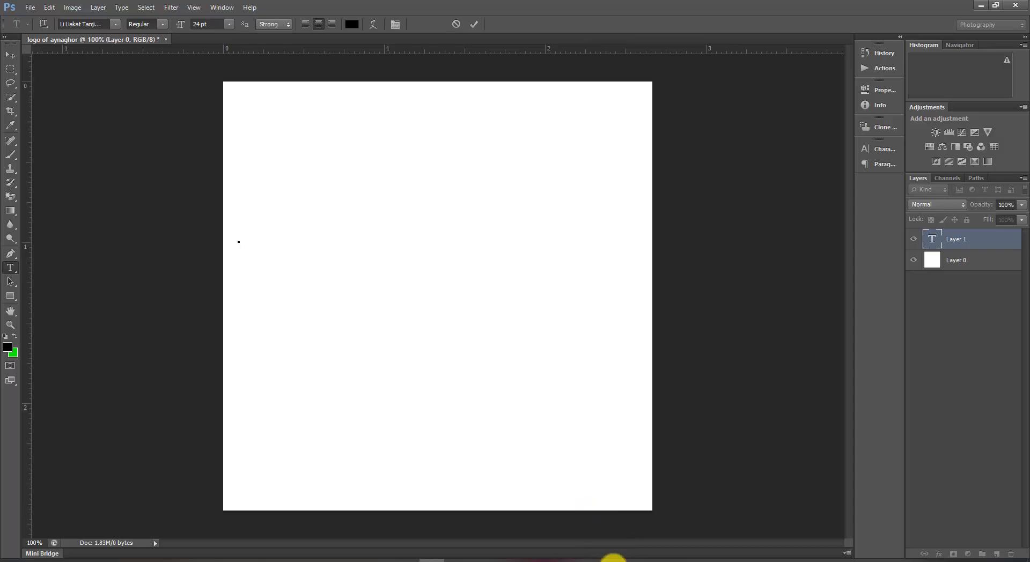
click(610, 561)
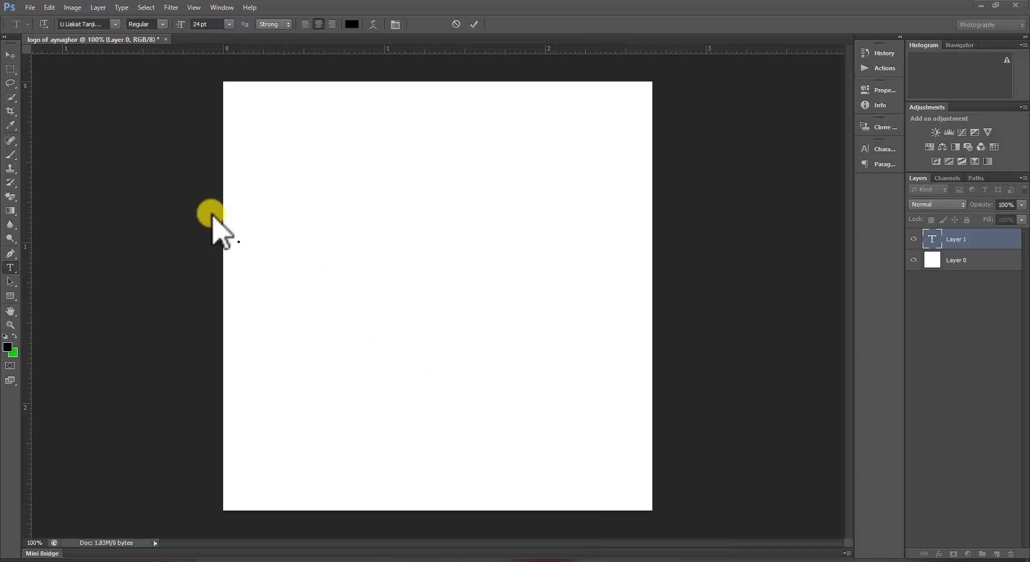
click(238, 242)
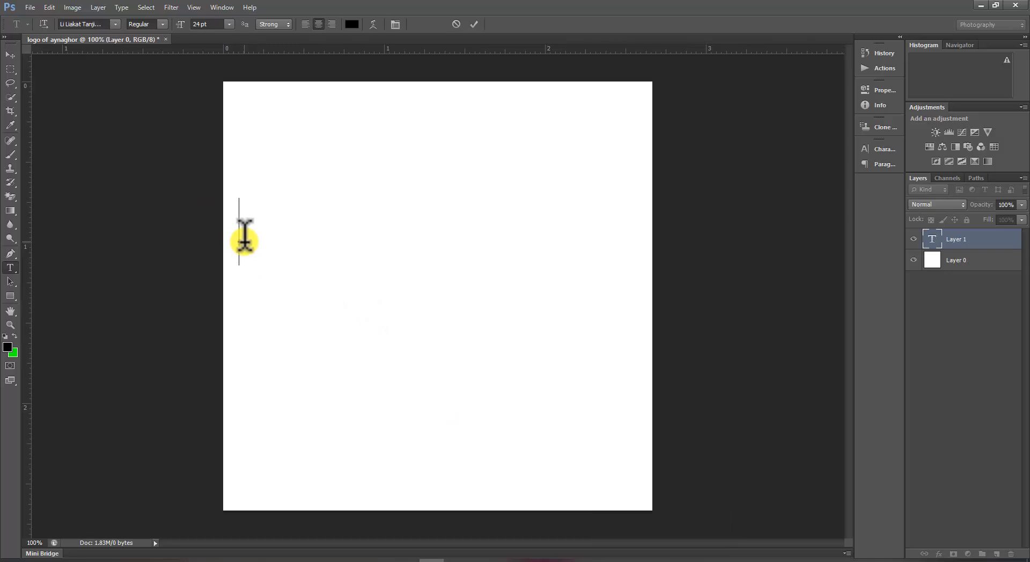
text(ayna)
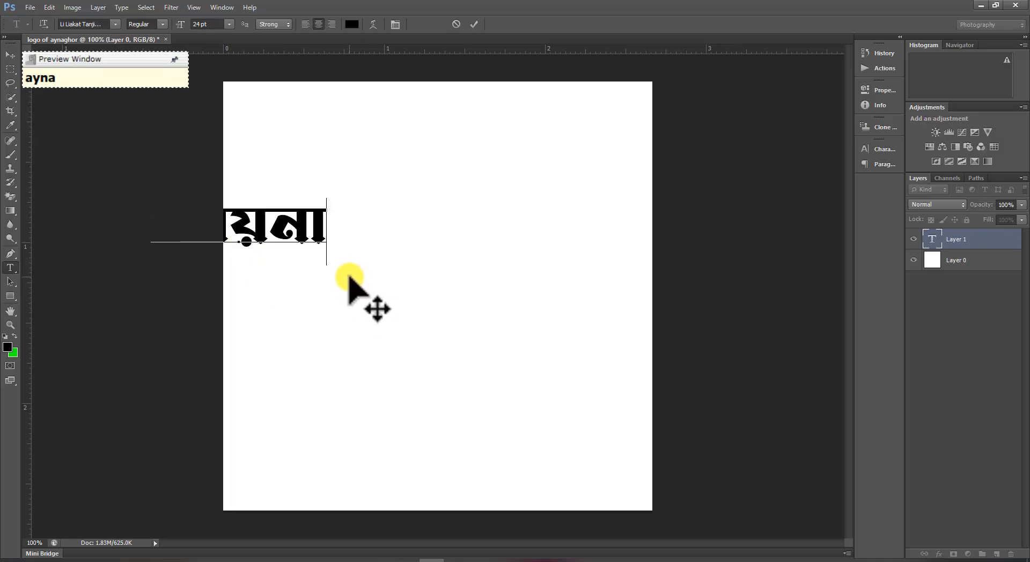
Move the আয়না text to the right and commit the text layer.
drag(349, 278, 464, 284)
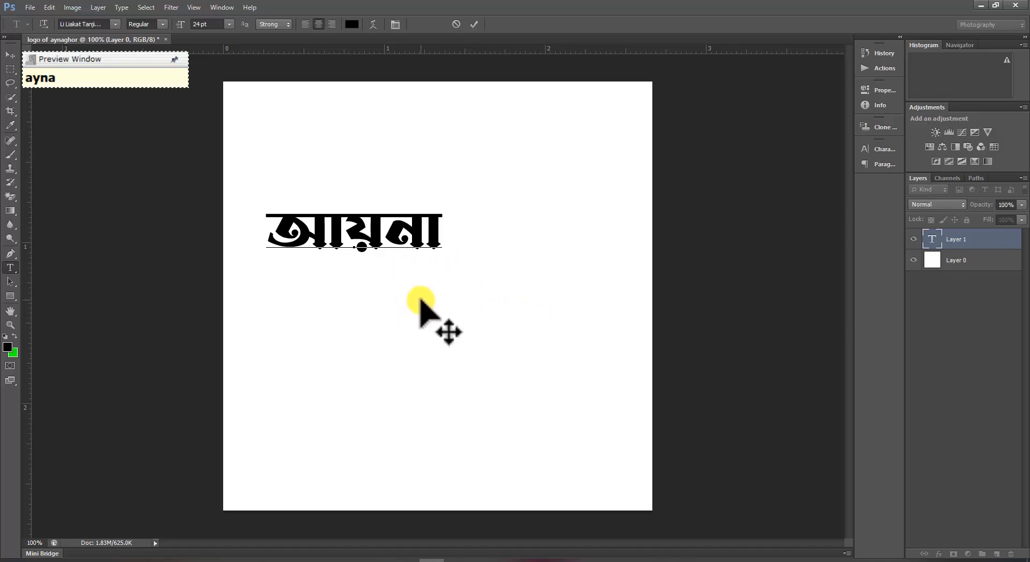
click(965, 305)
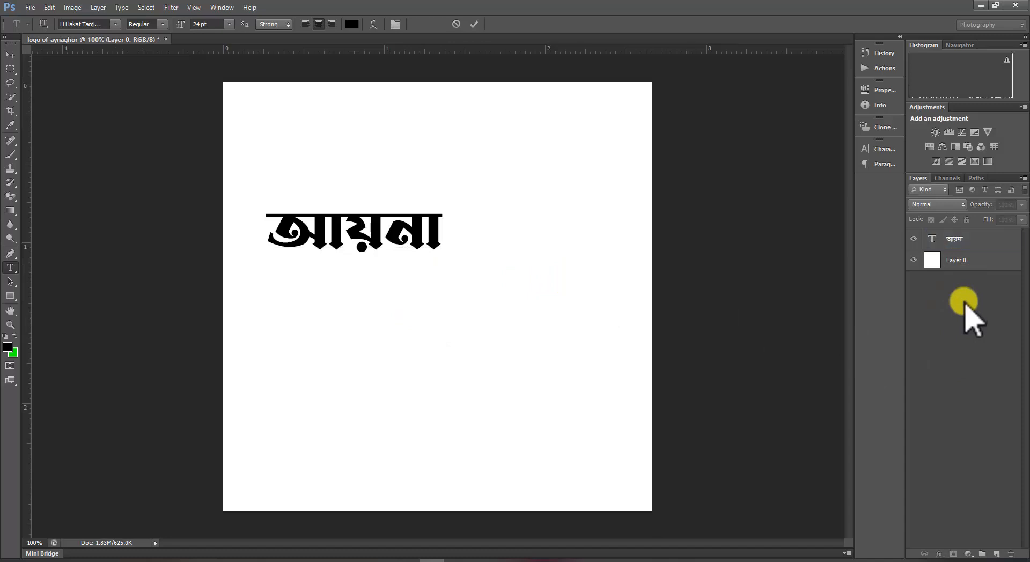
Add a new layer and type "ghoR" below আয়না to produce ঘড়, removing the extra trailing character.
click(997, 554)
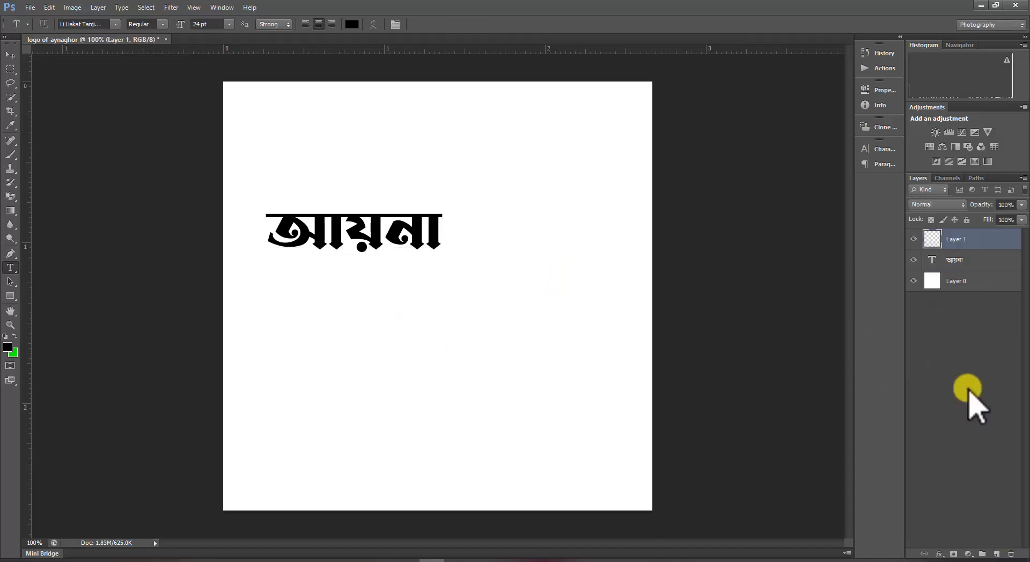
click(362, 304)
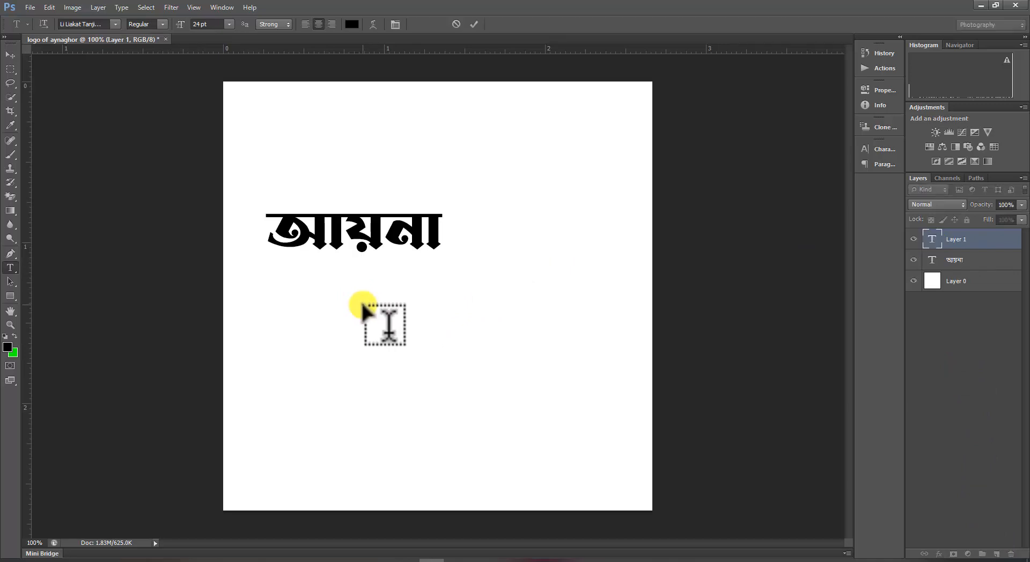
text(gh)
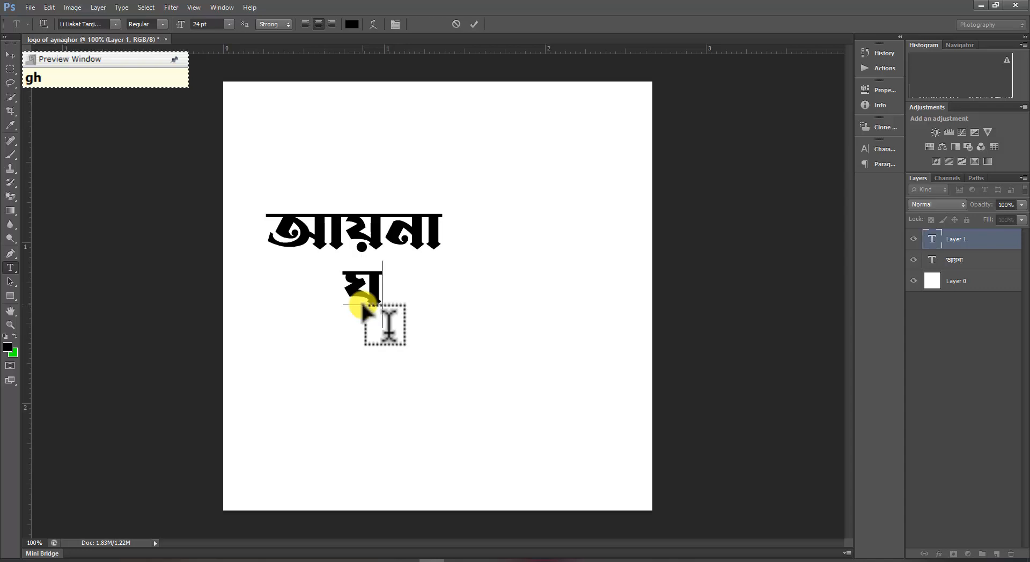
text(o)
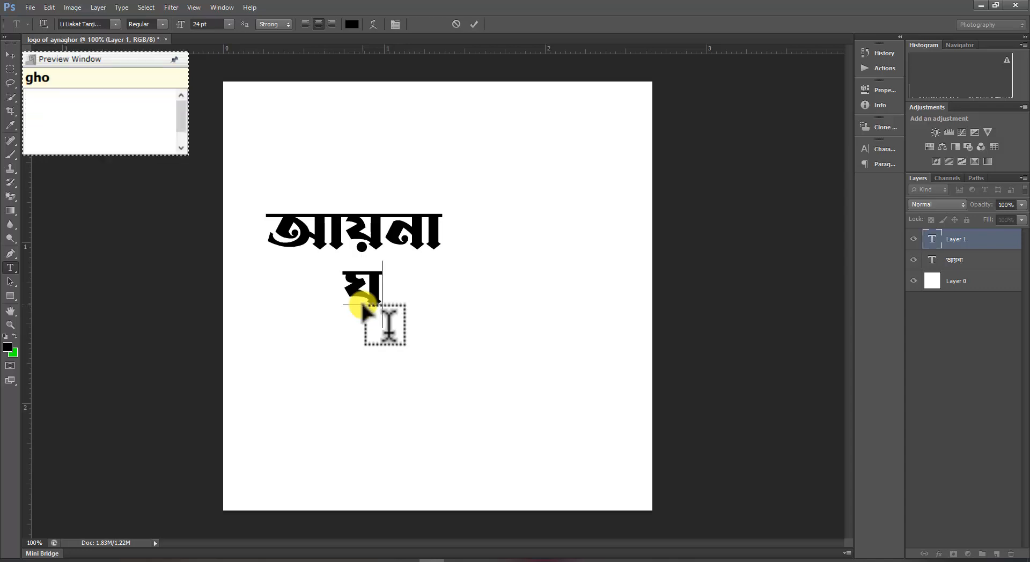
text(R)
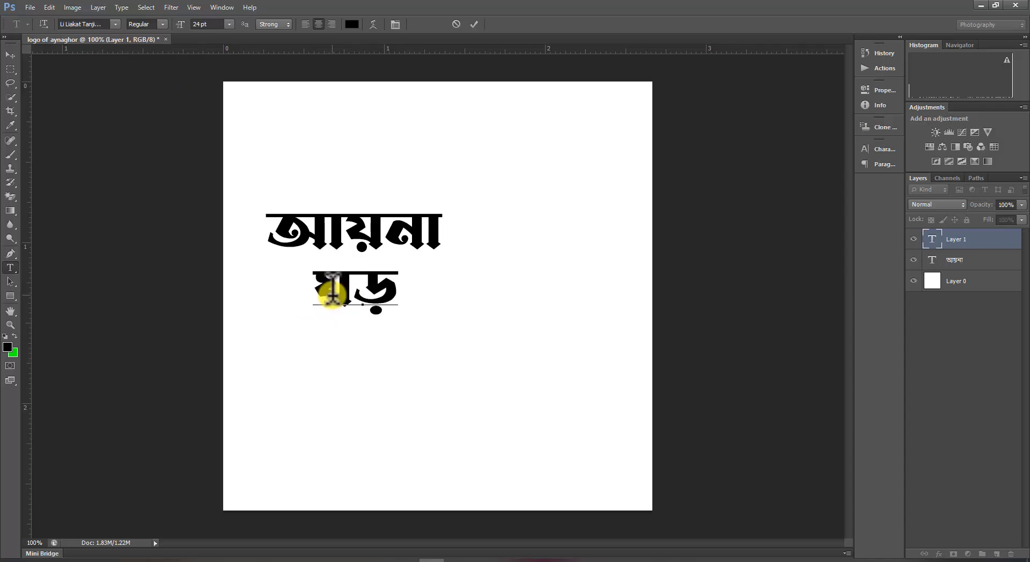
key(BackSpace)
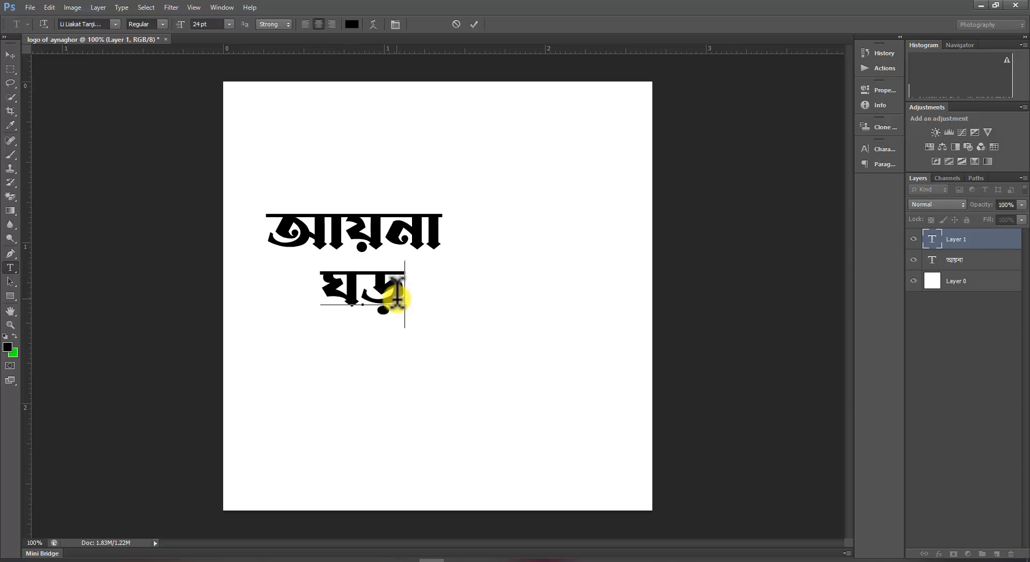
Move the ঘড় text right under আয়না and select the আয়না layer.
drag(406, 333, 481, 359)
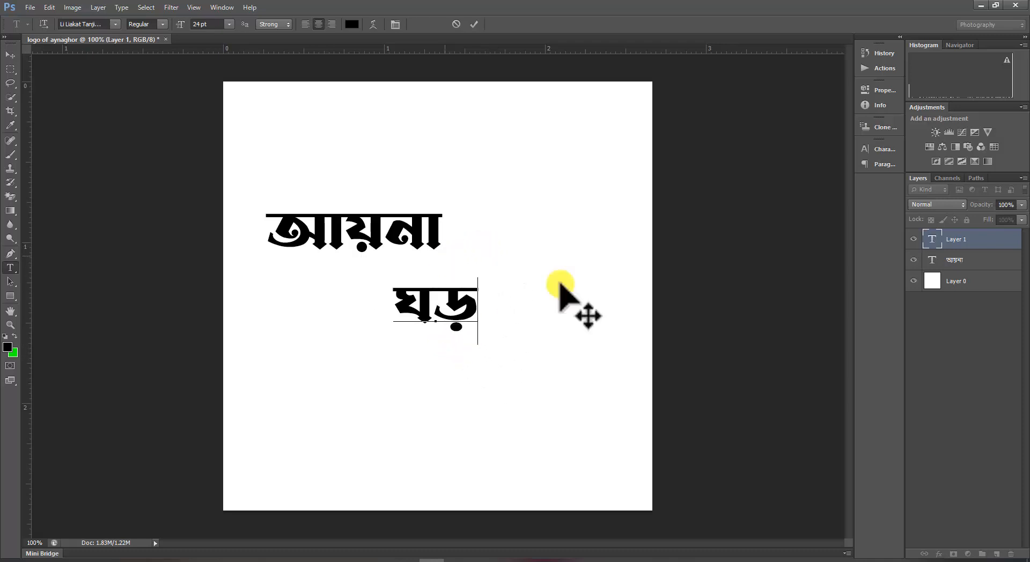
click(965, 259)
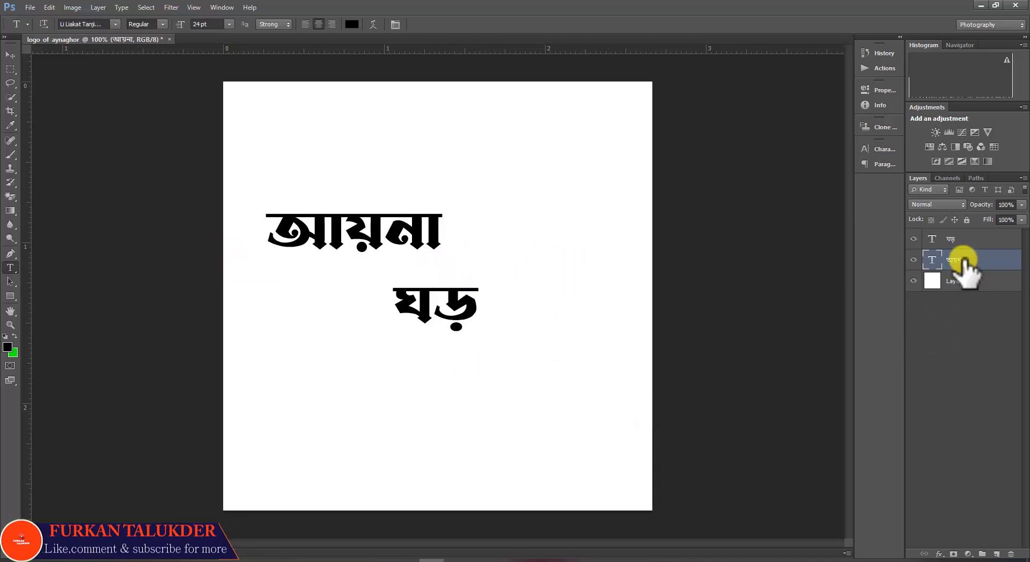
Move the আয়না word toward the centre of the canvas with the Move tool.
click(10, 55)
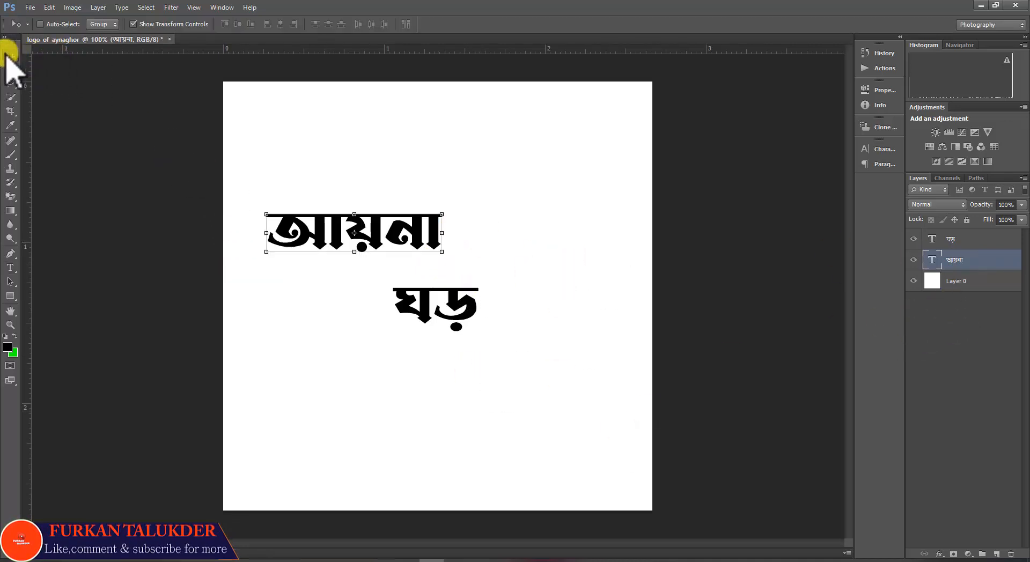
drag(467, 266, 538, 289)
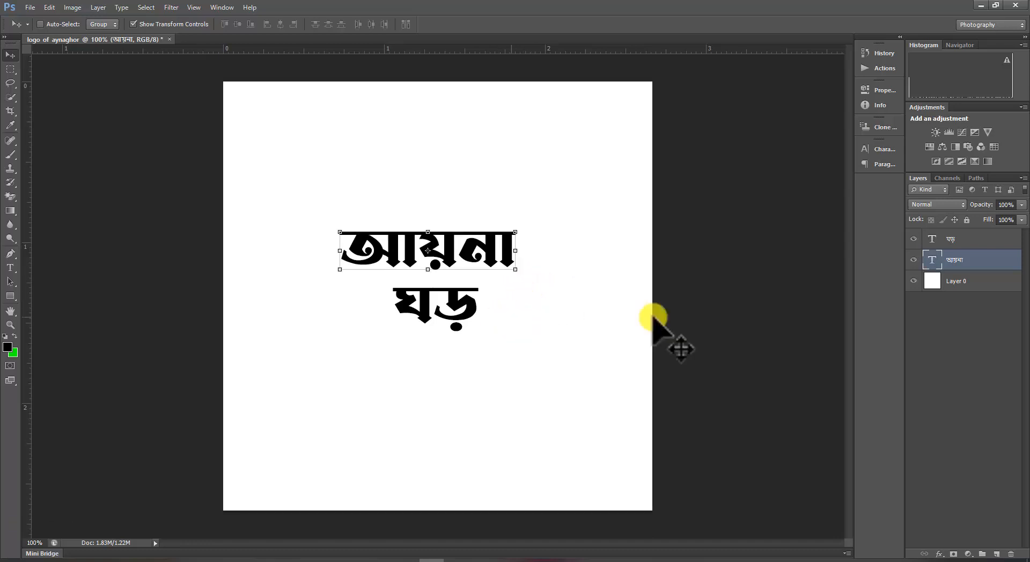
Select the ঘড় layer and nudge it slightly right beneath আয়না, then deselect.
click(966, 240)
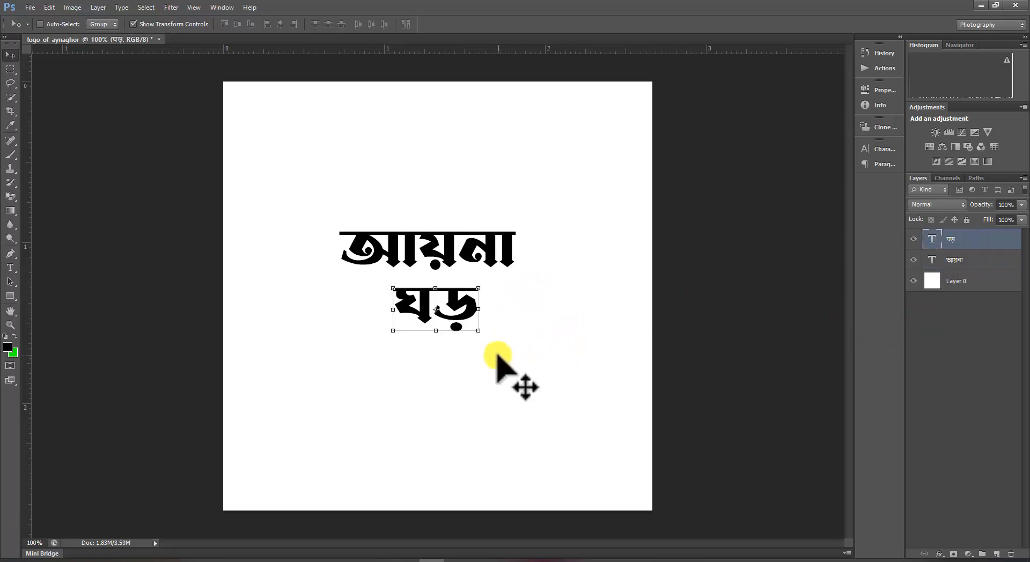
drag(467, 354, 487, 352)
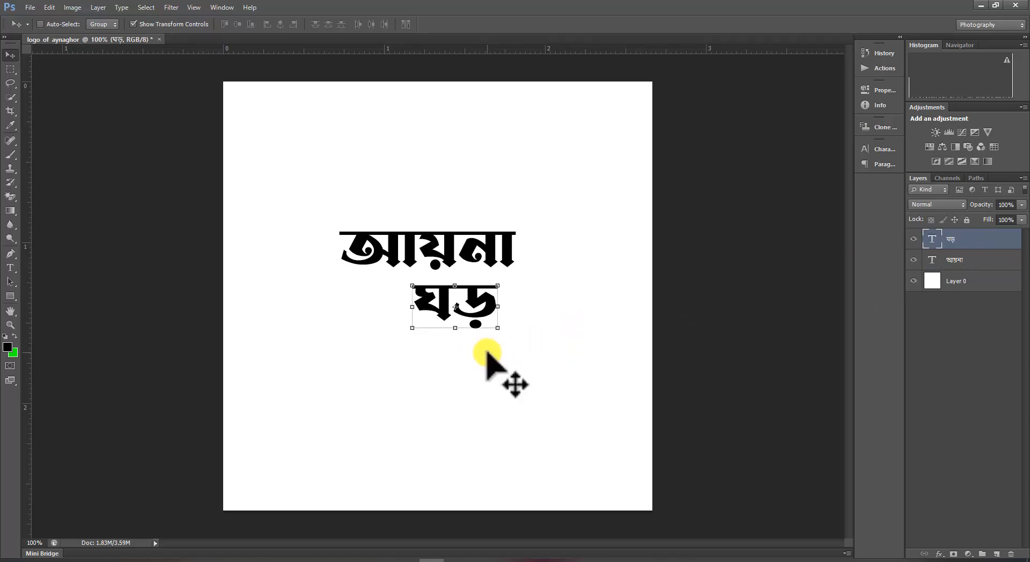
ctrl+click(475, 372)
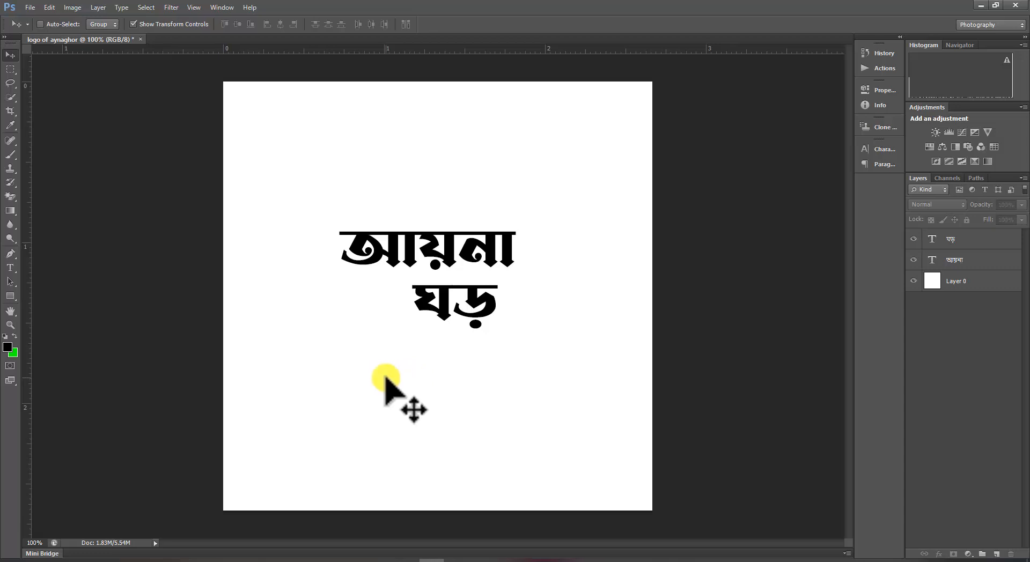
On a new layer, fill a thin rectangular selection left of আয়না's headline with black to extend the headline leftward.
click(10, 69)
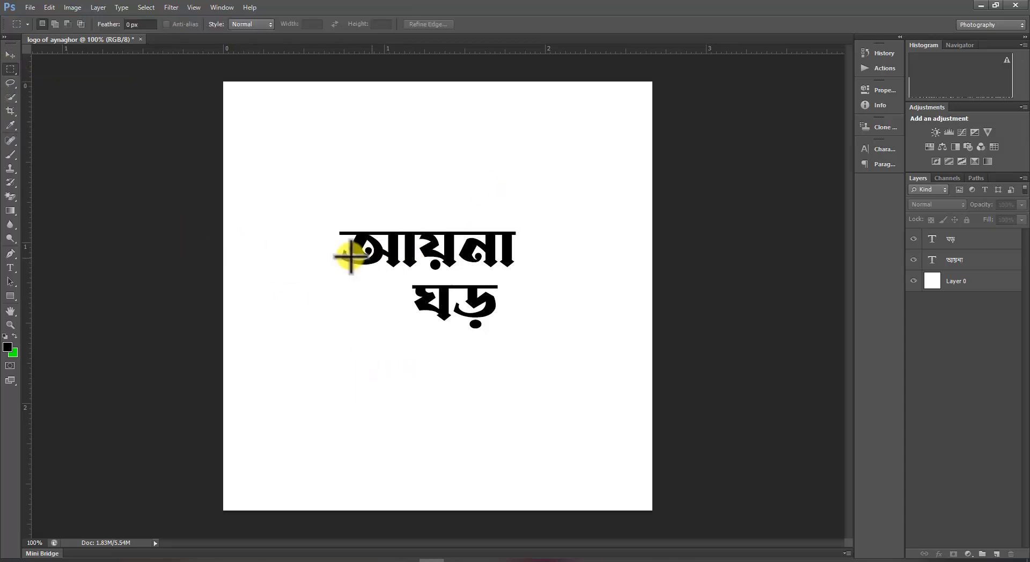
click(10, 326)
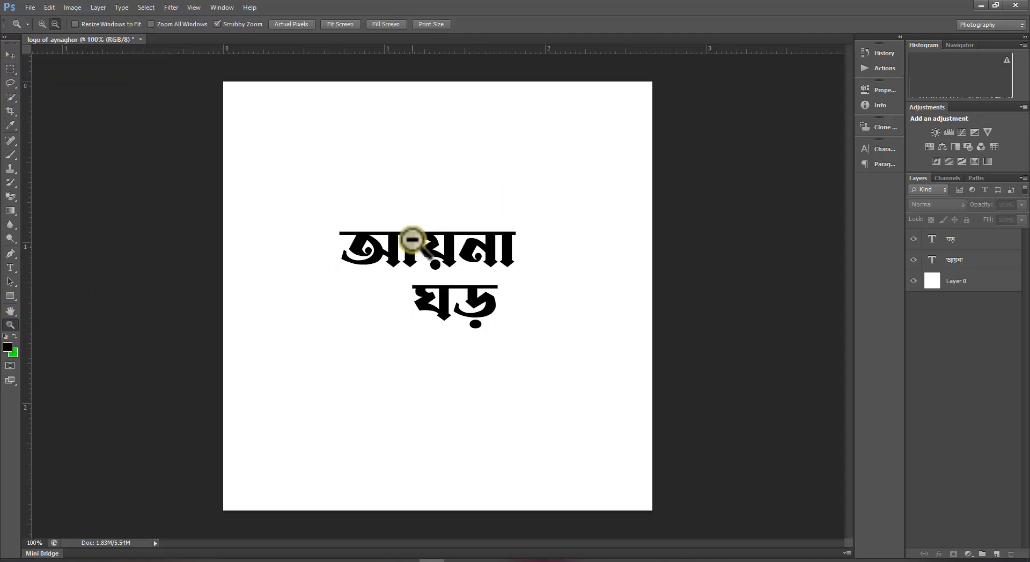
drag(404, 231, 436, 252)
drag(446, 260, 453, 267)
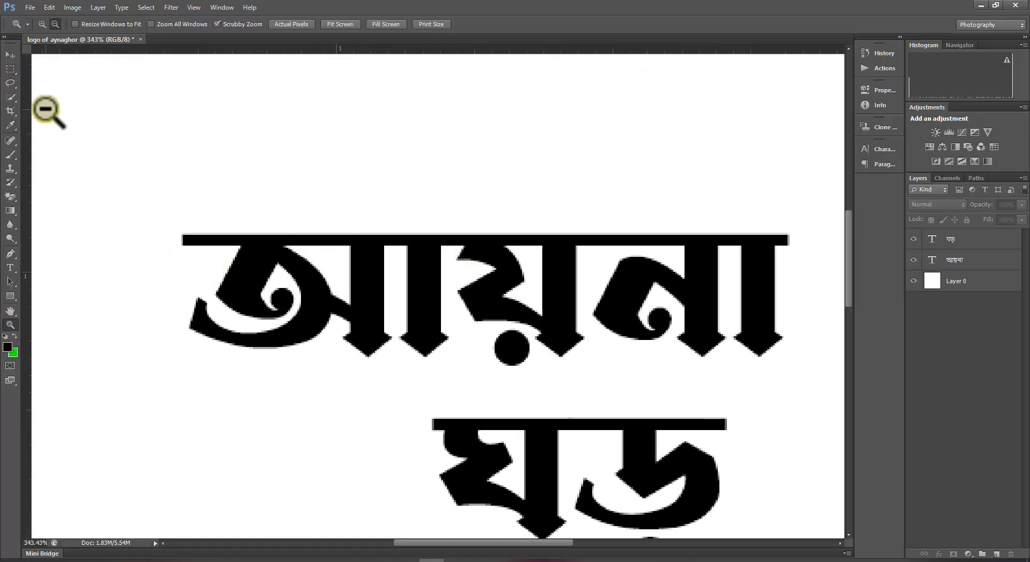
click(11, 69)
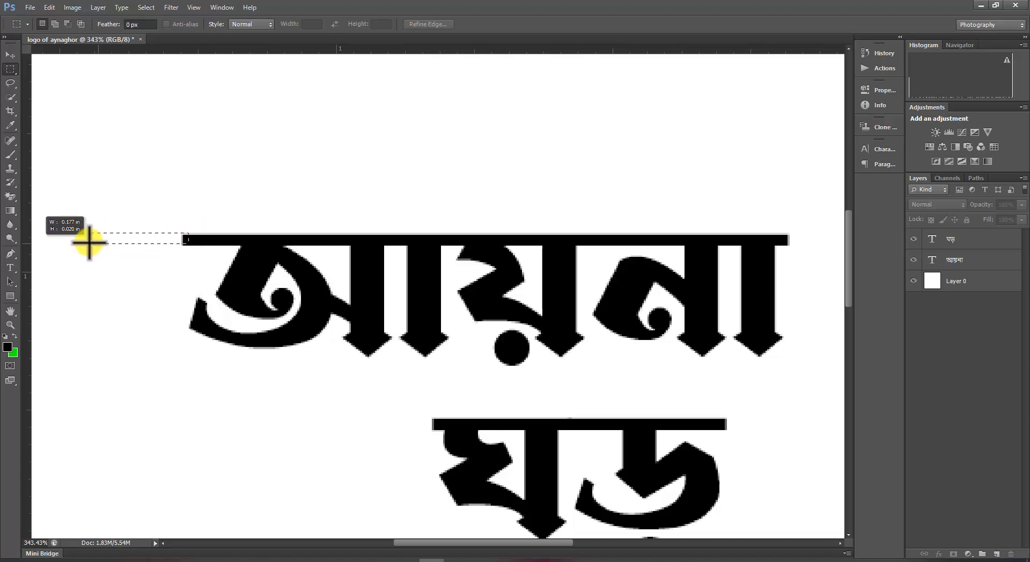
drag(62, 242, 86, 250)
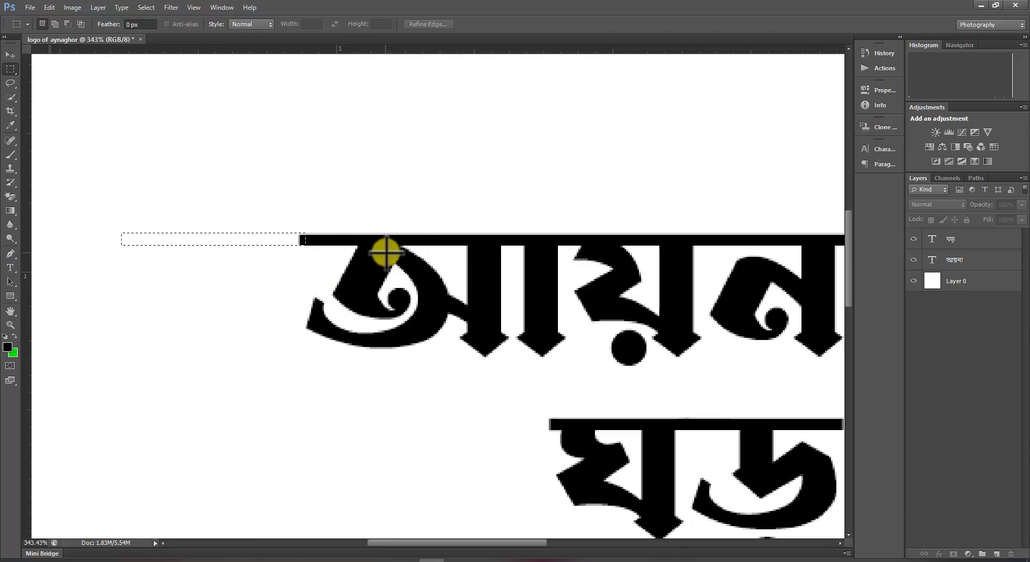
click(997, 553)
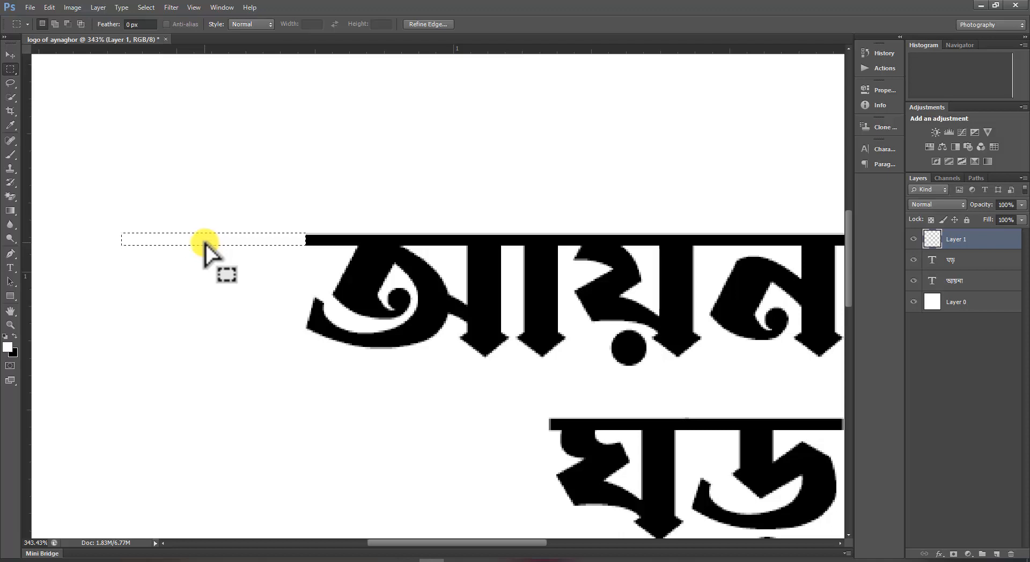
key(ctrl+BackSpace)
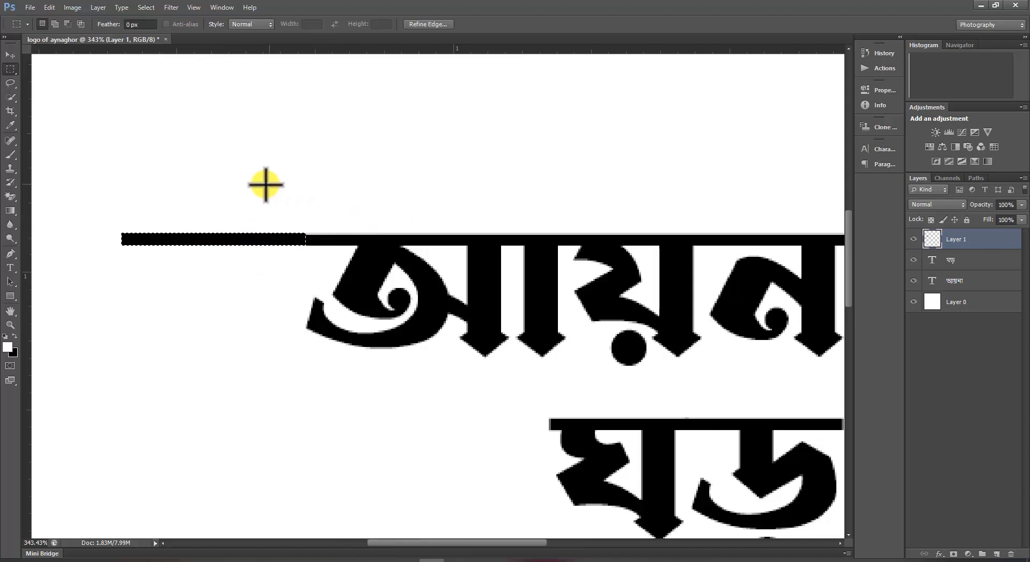
Zoom in to inspect the new bar's alignment with the আয়না headline.
click(10, 325)
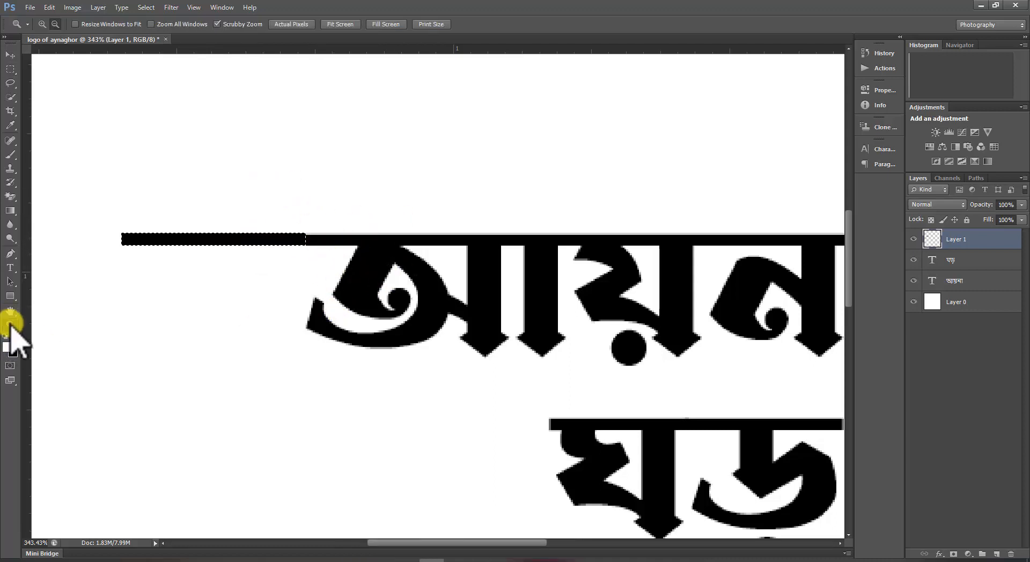
alt+click(468, 413)
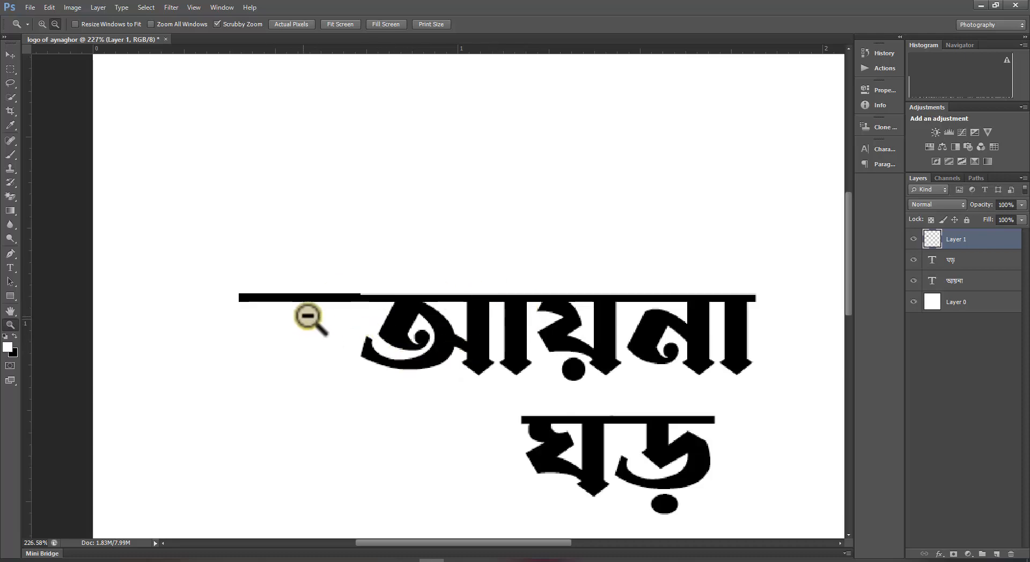
drag(334, 318, 366, 324)
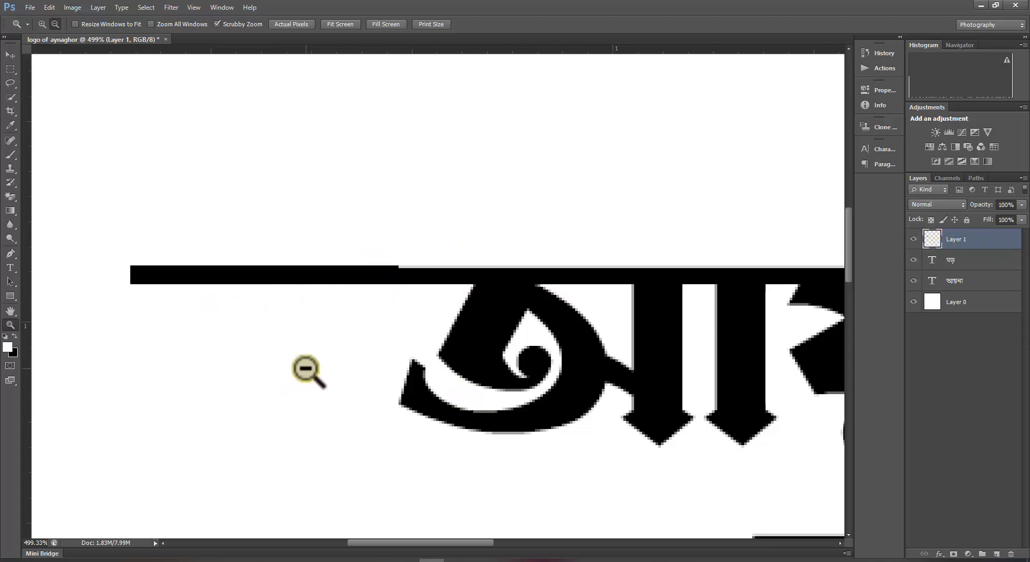
key(ctrl+t)
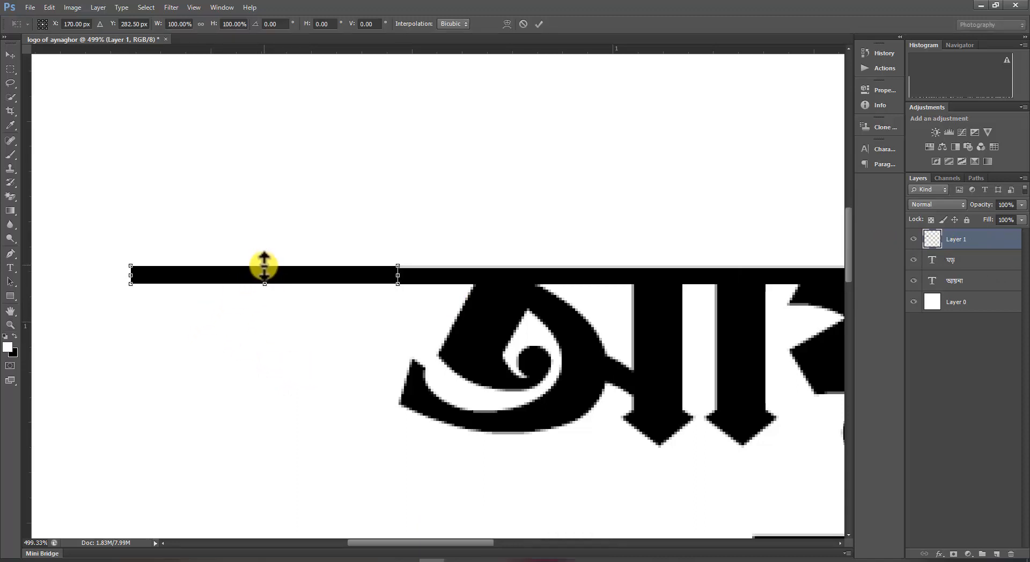
key(Return)
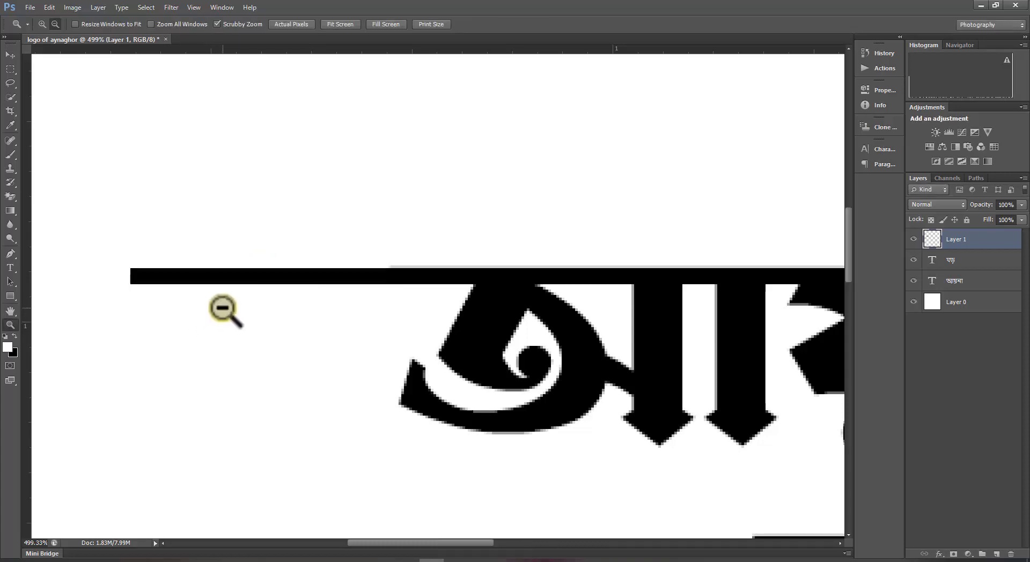
mouse_move(221, 309)
mouse_down()
mouse_move(237, 309)
mouse_move(220, 295)
mouse_up()
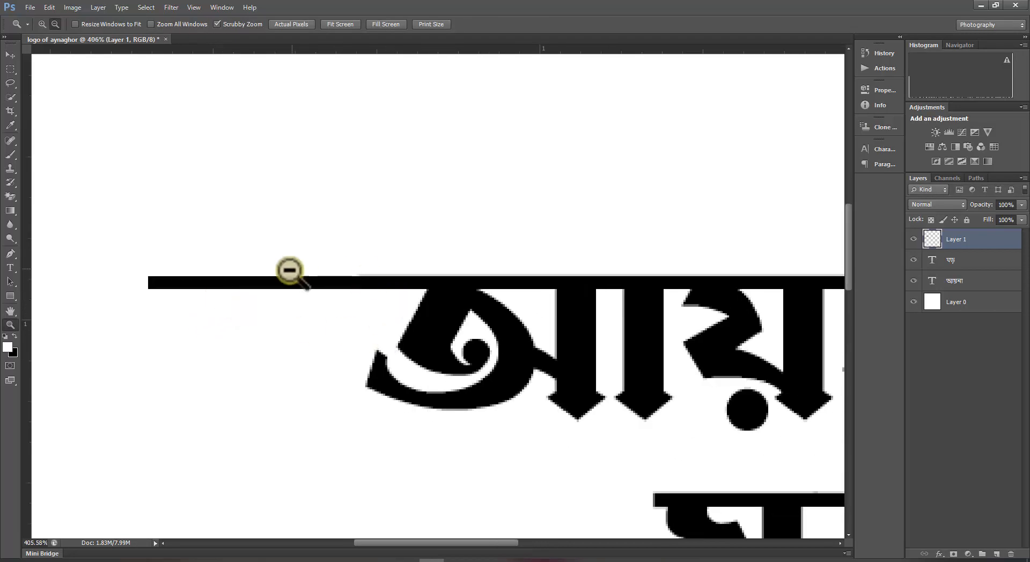
drag(543, 362, 612, 308)
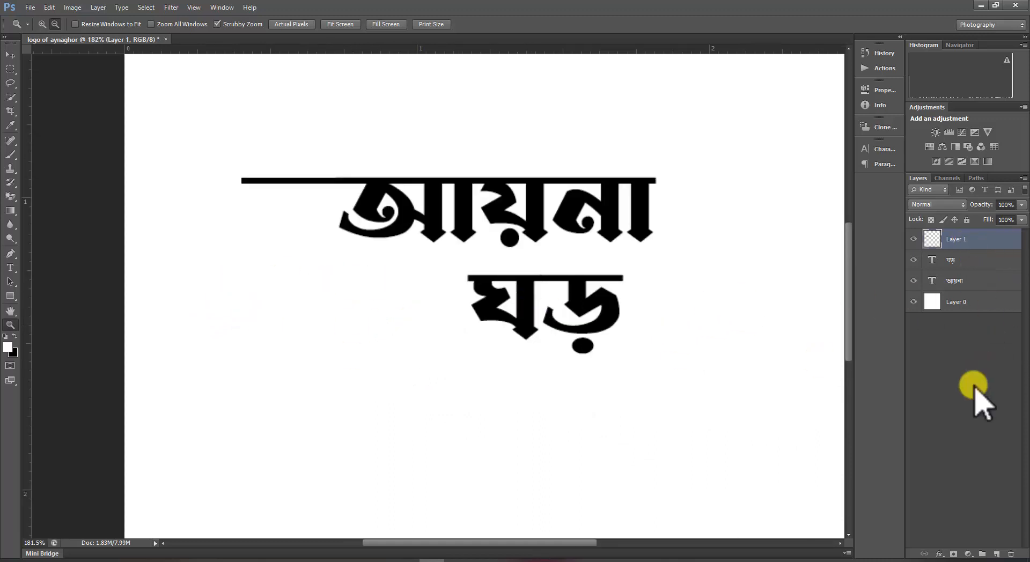
Duplicate the bar layer and move the copy to extend ঘড়'s headline to the right, then deselect.
key(ctrl+j)
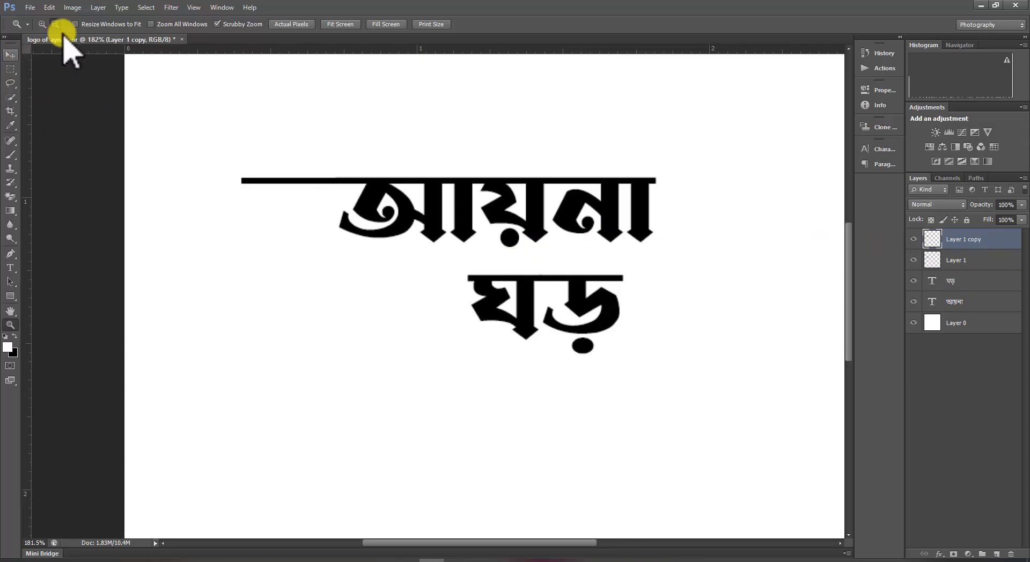
click(10, 55)
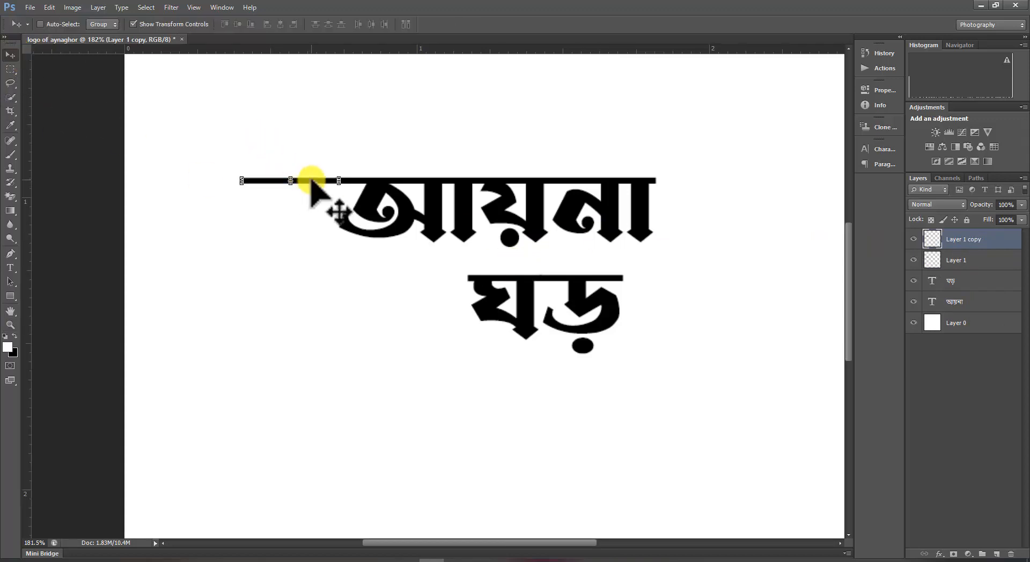
drag(311, 183, 670, 282)
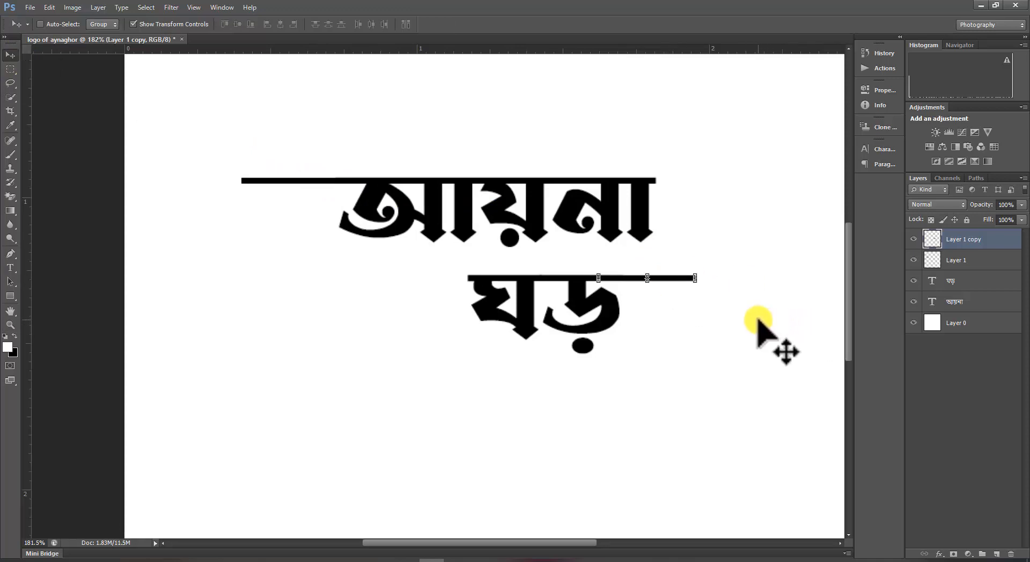
click(969, 403)
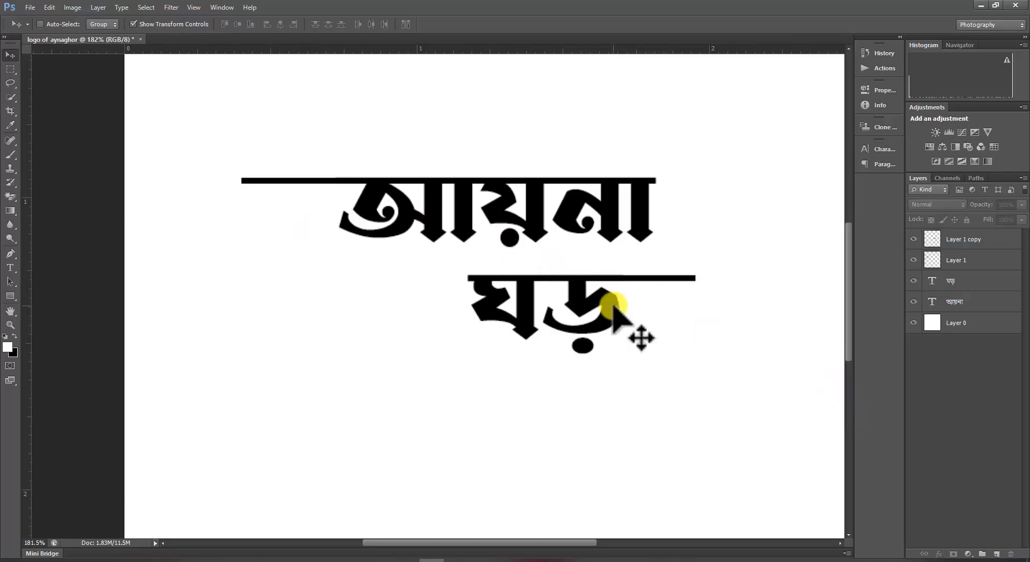
Select both bar layers and both text layers and group them together.
click(10, 325)
drag(624, 368, 597, 348)
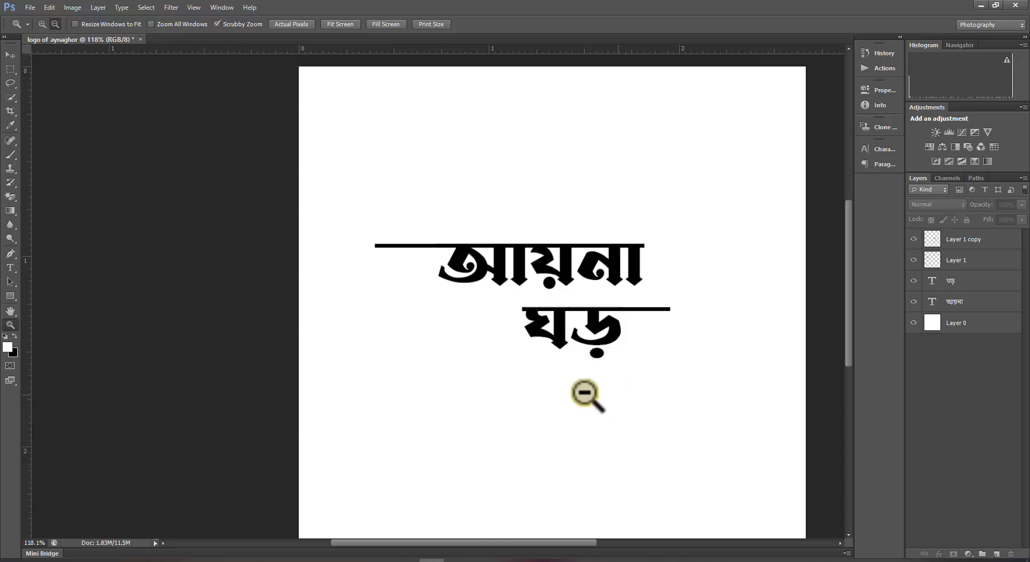
scroll(575, 344, up, 2)
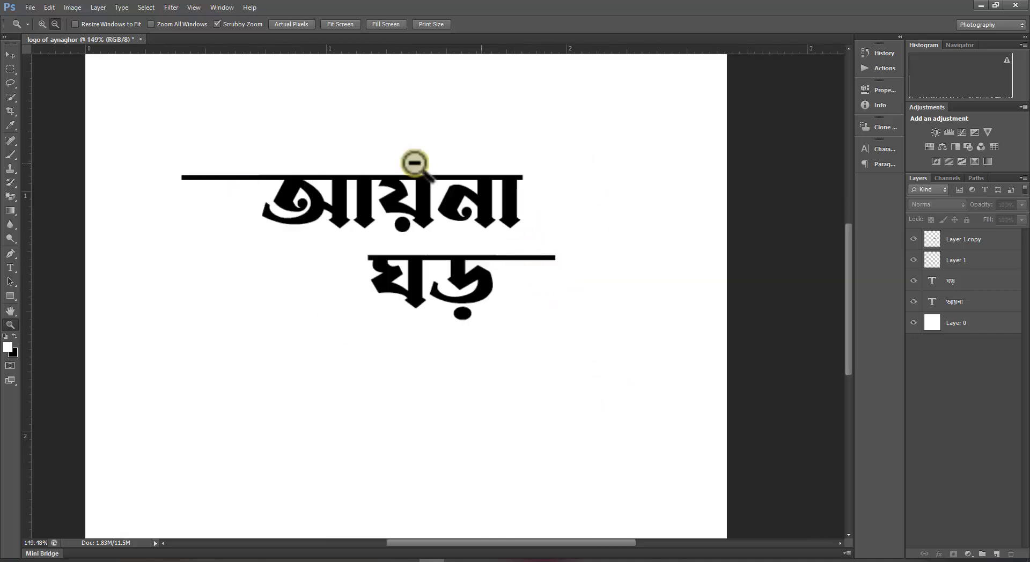
click(982, 241)
shift+click(983, 261)
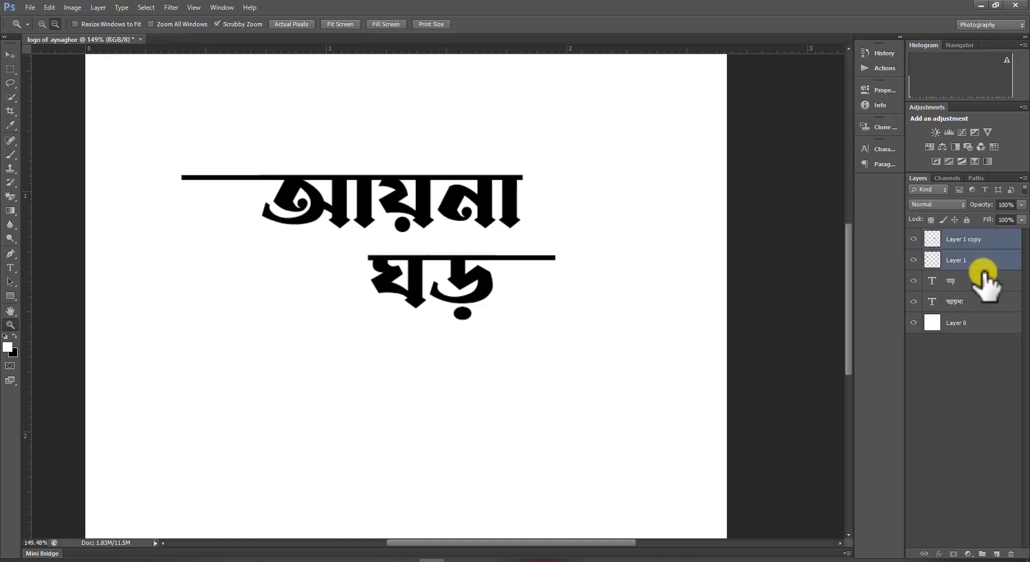
shift+click(985, 299)
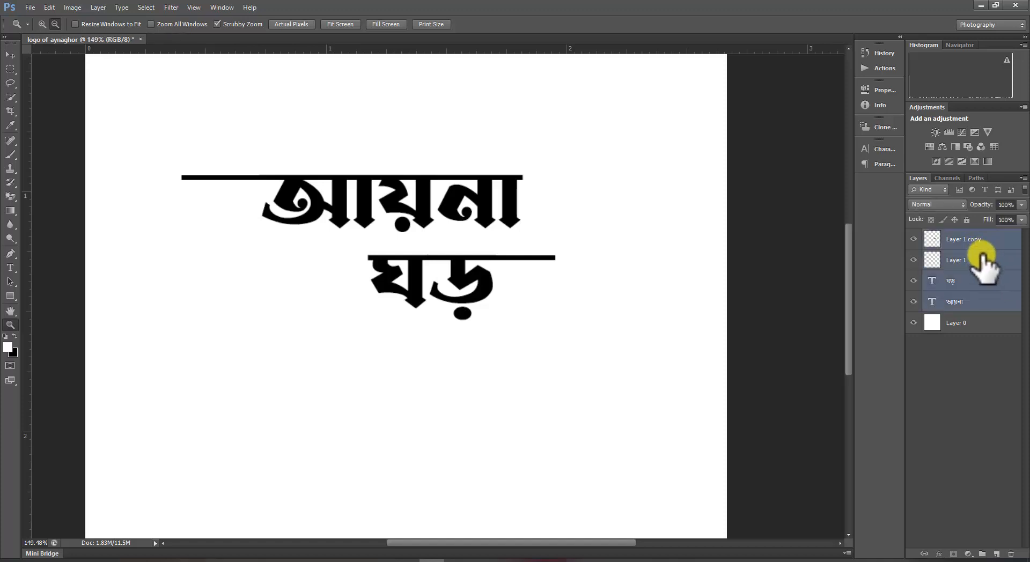
key(ctrl+g)
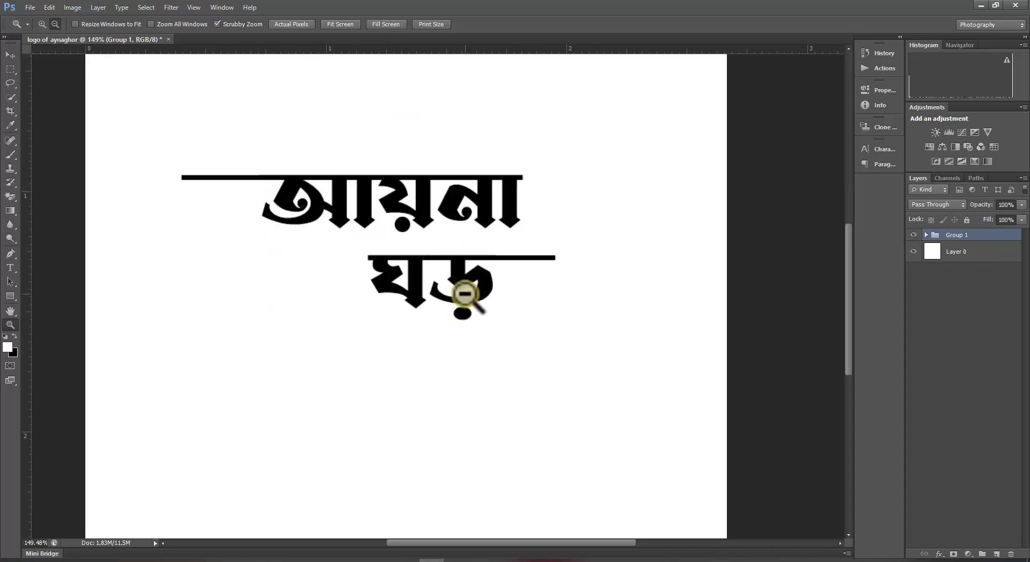
Open the group's layer style and add a Drop Shadow with 54% opacity, 6 px distance and 12% spread.
right_click(969, 237)
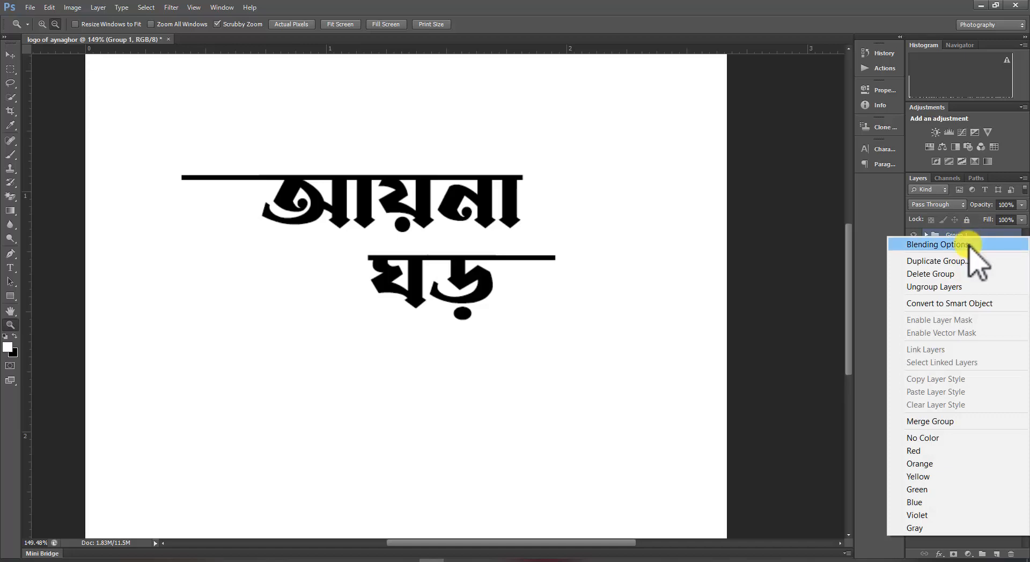
key(Escape)
key(space)
double_click(968, 241)
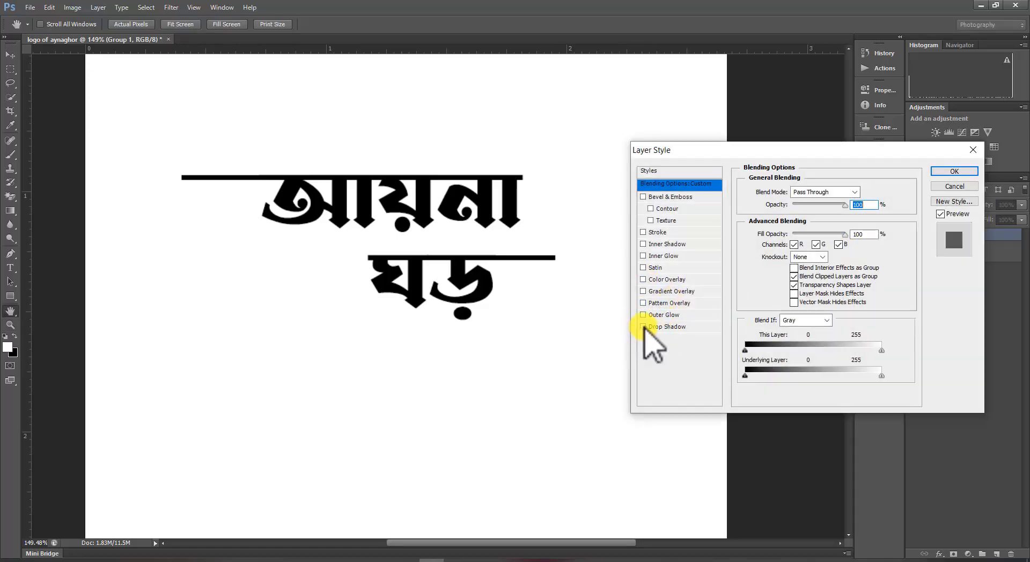
click(644, 327)
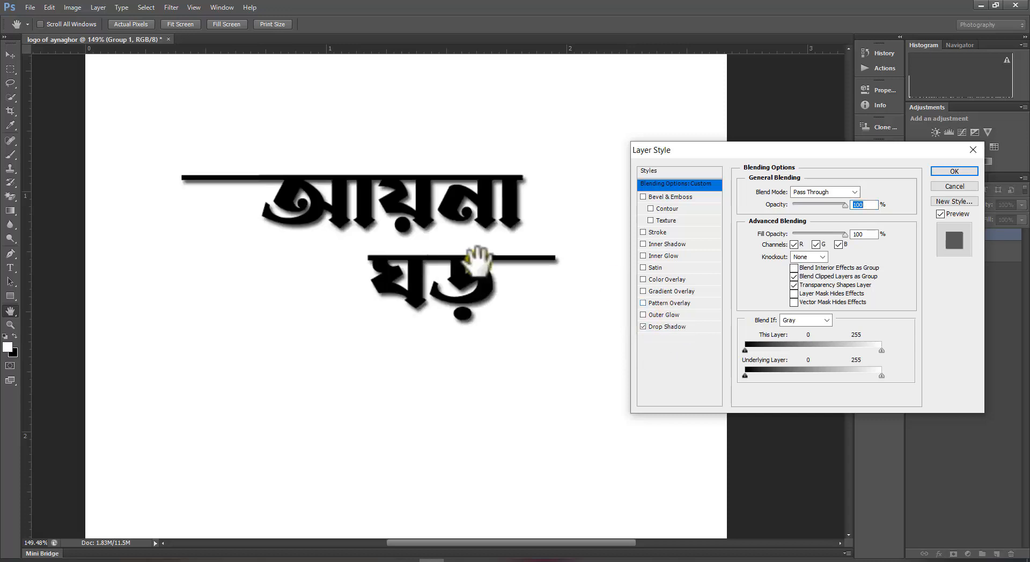
click(677, 327)
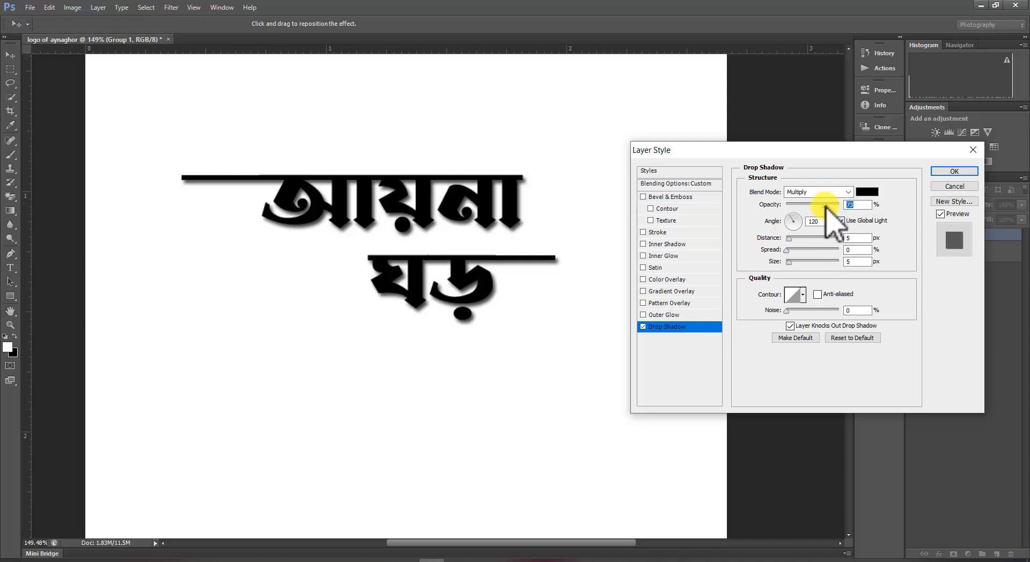
drag(821, 208, 793, 262)
click(791, 239)
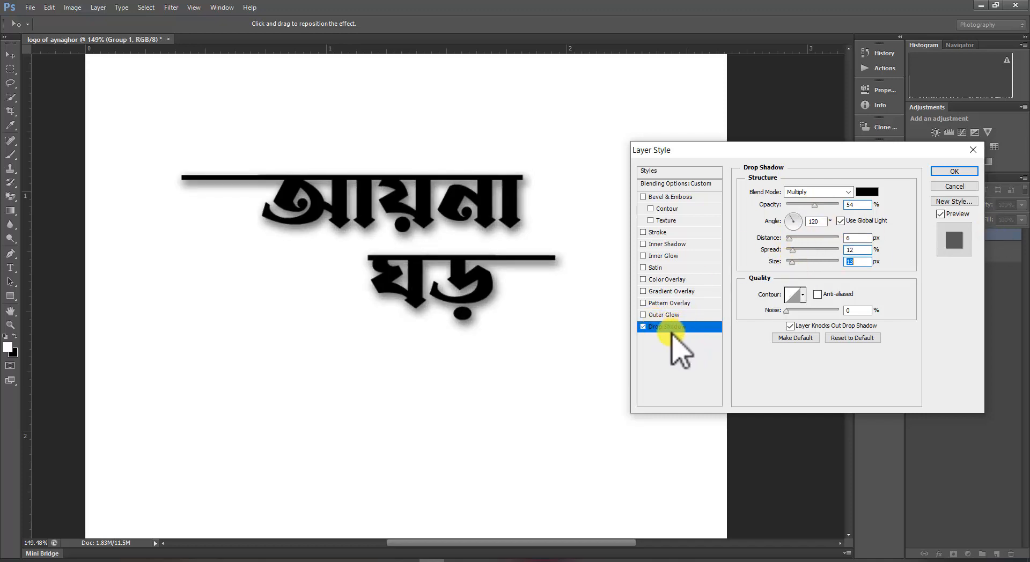
Enable Bevel & Emboss with Texture, set the texture scale to 740%, and apply the layer style.
click(651, 220)
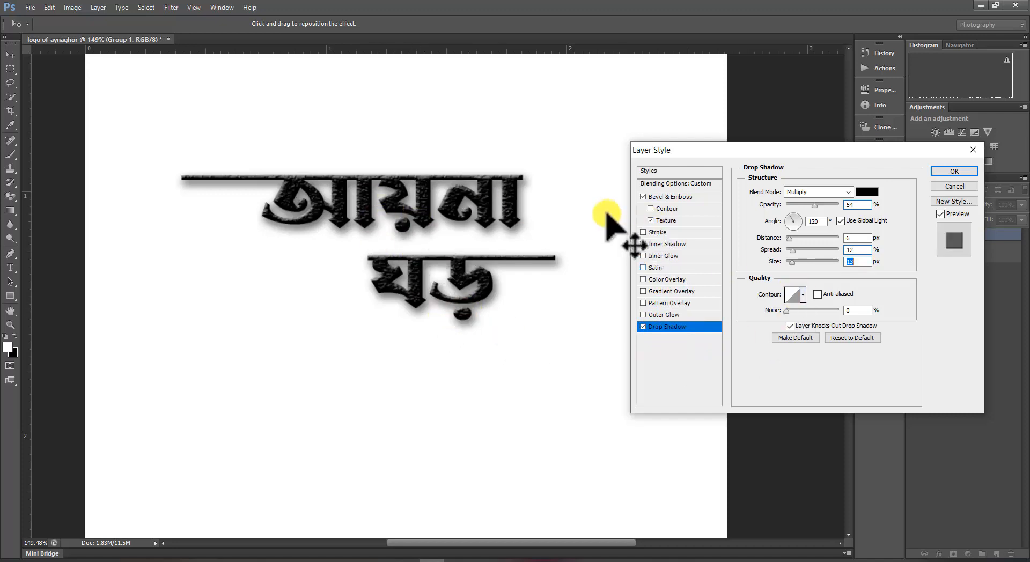
click(665, 221)
drag(795, 227, 785, 229)
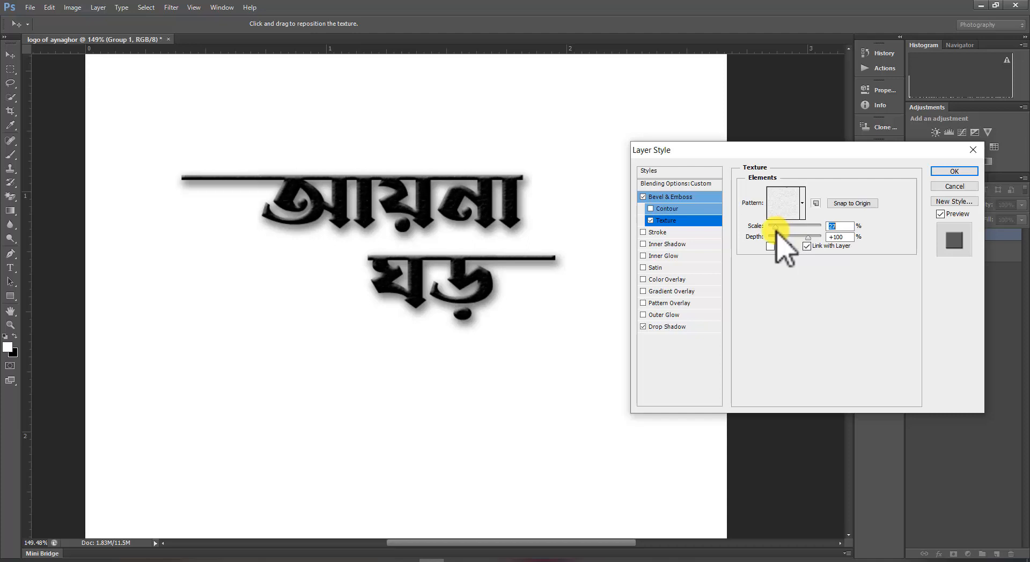
click(954, 172)
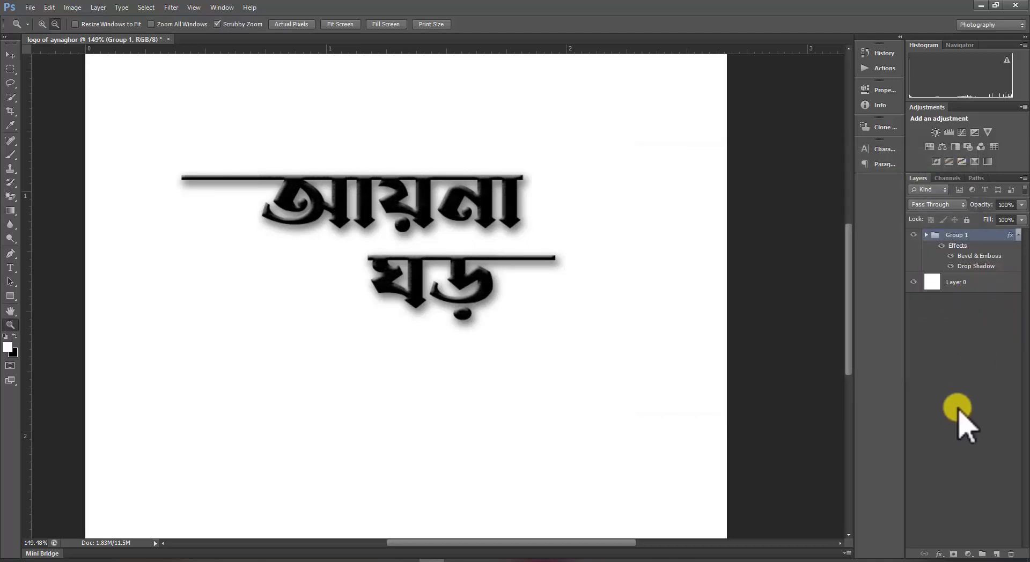
Switch to the Brush tool and add a new empty layer above the text group.
scroll(565, 394, down, 5)
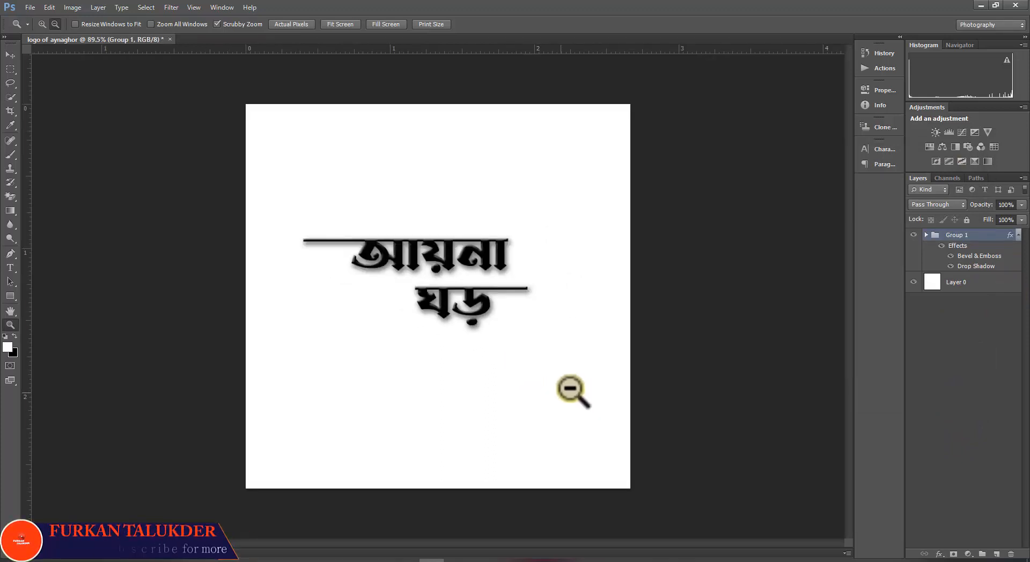
scroll(478, 366, up, 2)
scroll(480, 368, up, 3)
scroll(478, 364, down, 4)
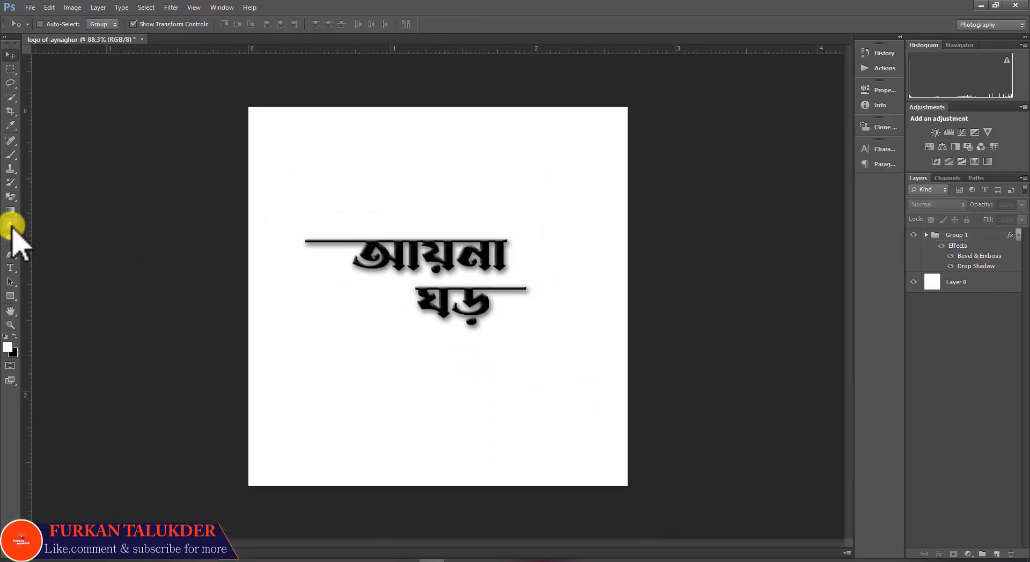
click(11, 155)
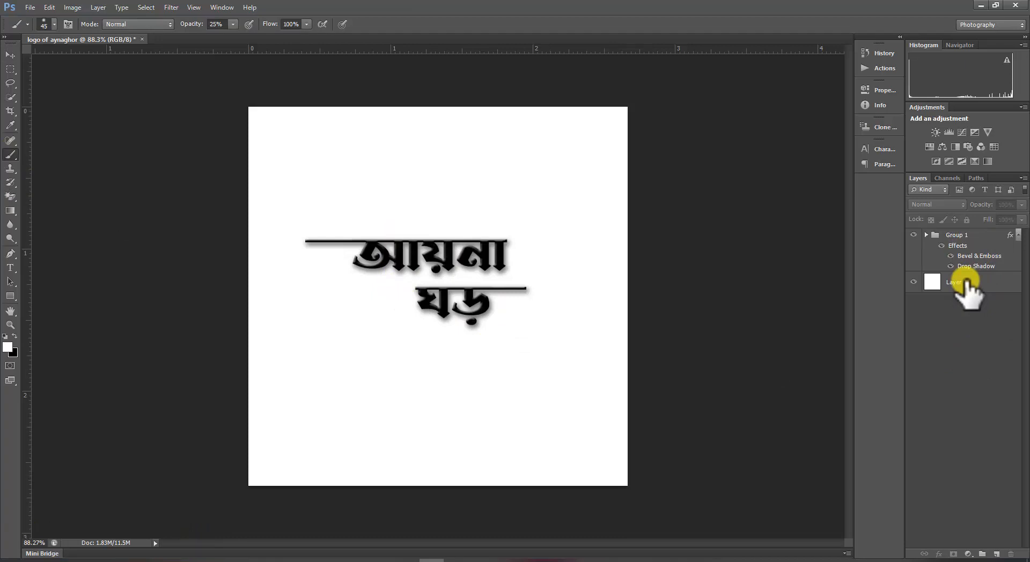
click(997, 554)
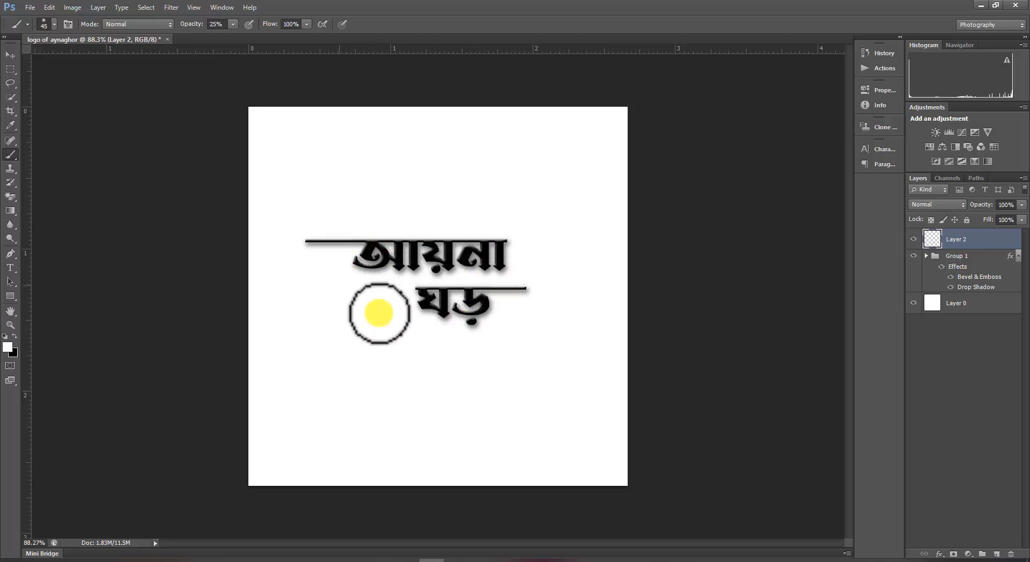
Set the foreground colour to yellow f3fc00.
click(7, 348)
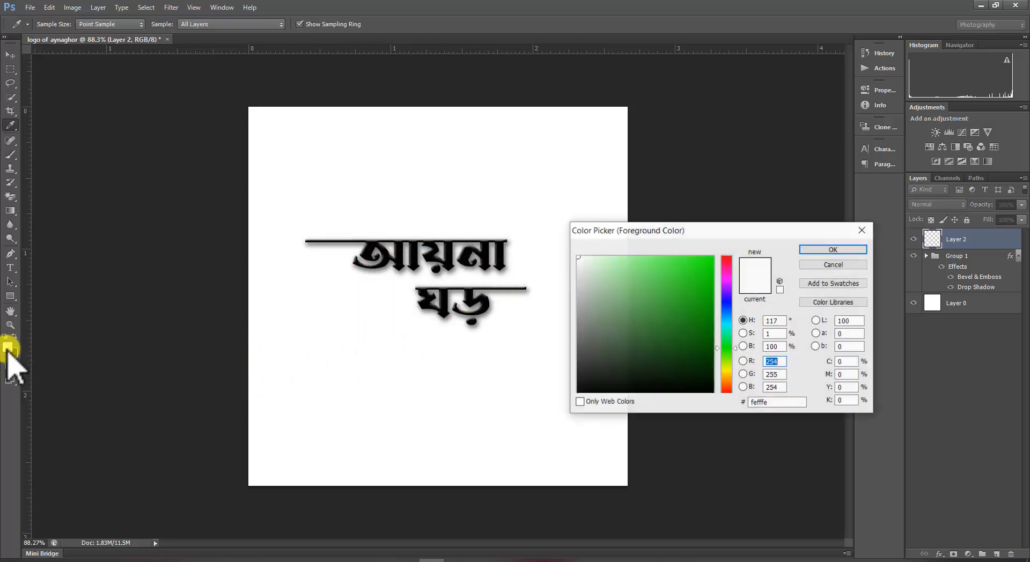
key(Up)
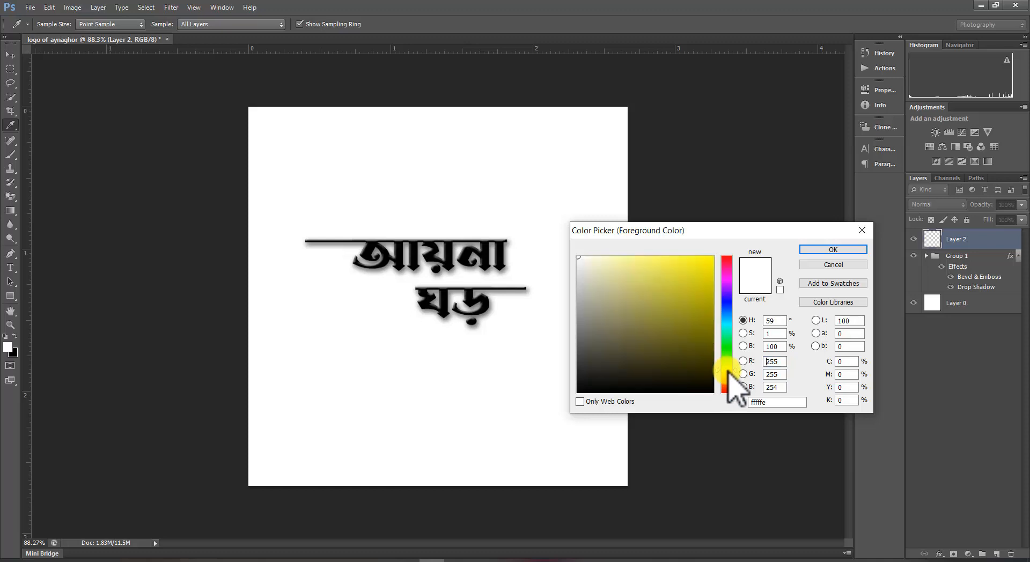
click(713, 261)
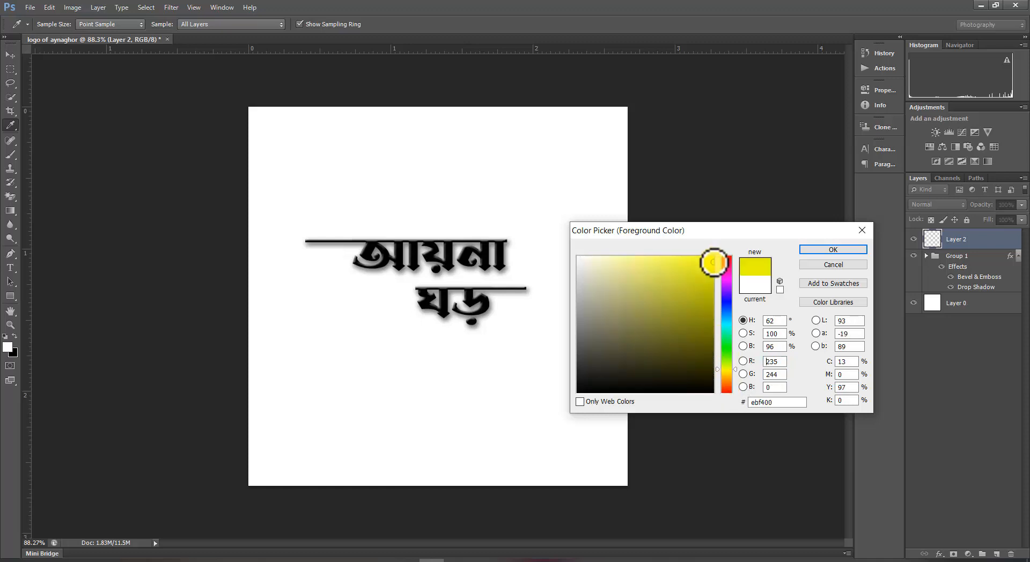
click(827, 250)
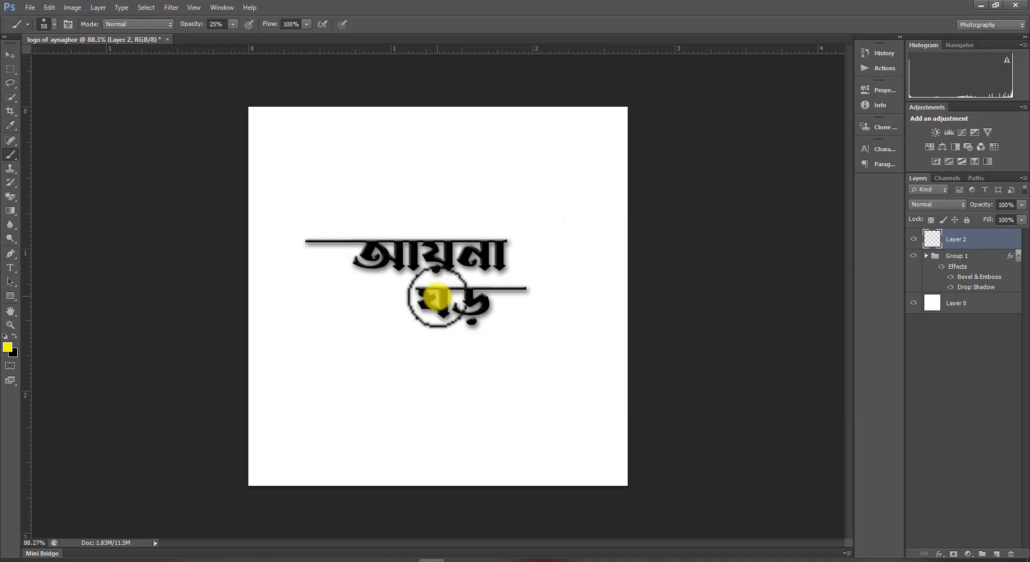
Paint a large yellow circle in the canvas centre with a 700 px brush at 100% opacity.
key(bracketright)
key(bracketright)
key(bracketright)
key(bracketright)
key(bracketright)
key(bracketright)
key(bracketright)
key(bracketright)
key(bracketright)
key(bracketright)
key(bracketright)
key(bracketright)
key(bracketright)
key(bracketright)
key(bracketright)
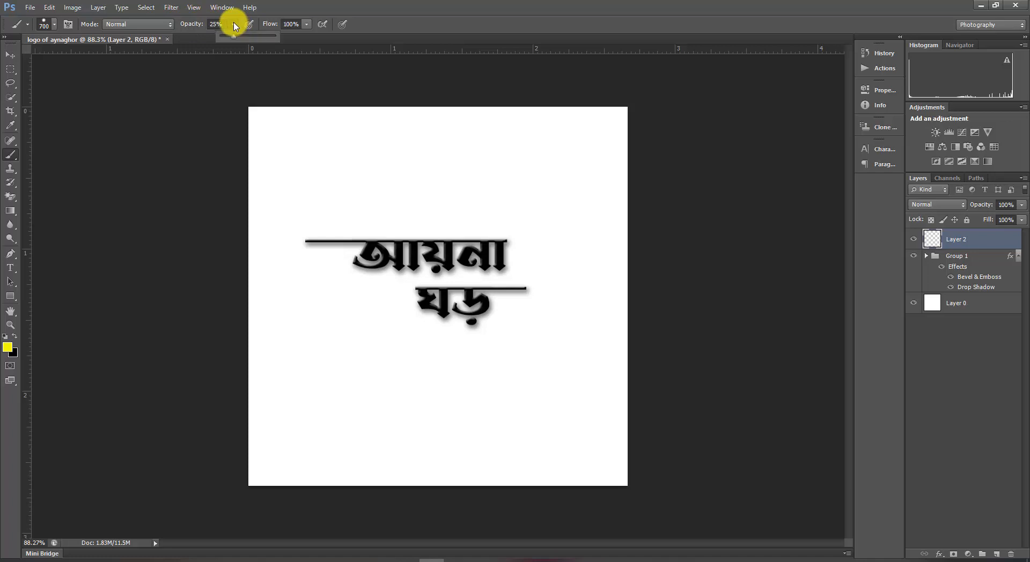
drag(237, 41, 284, 42)
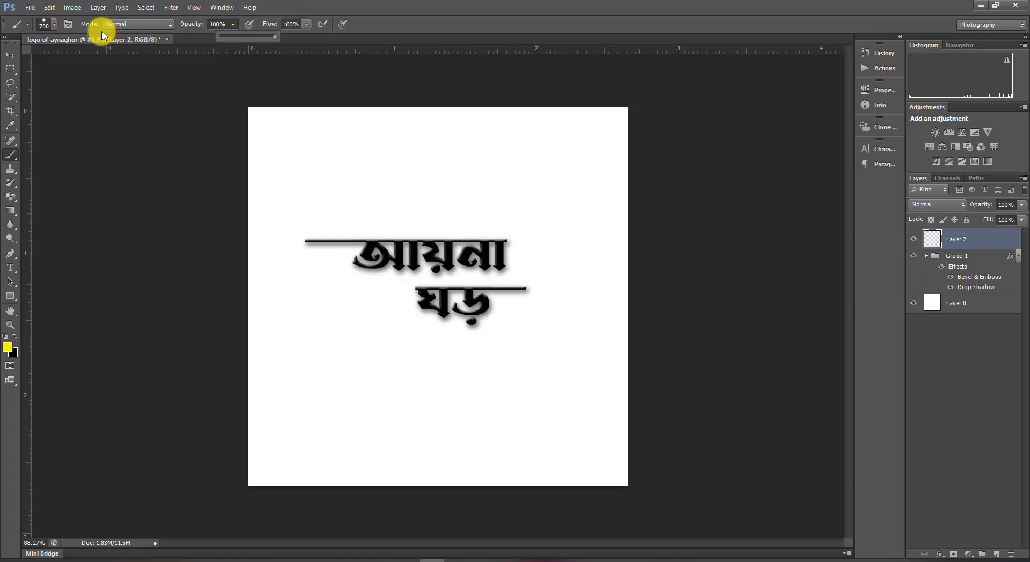
click(54, 25)
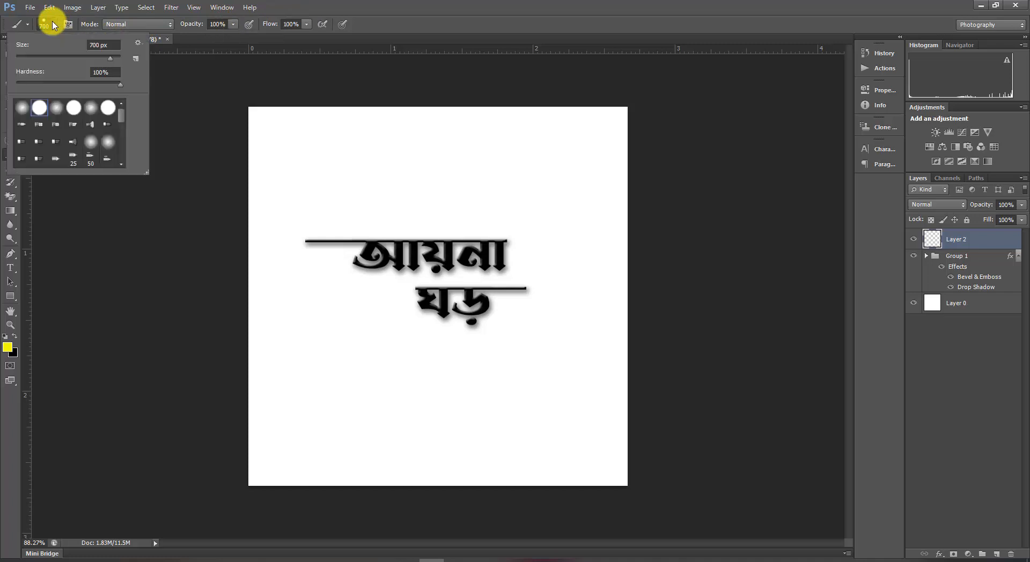
click(54, 25)
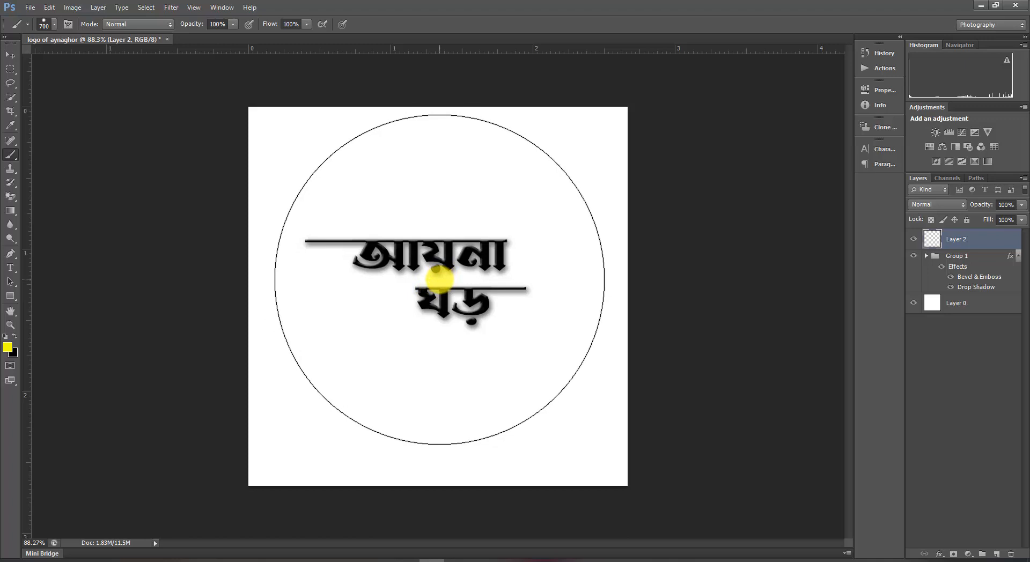
click(439, 280)
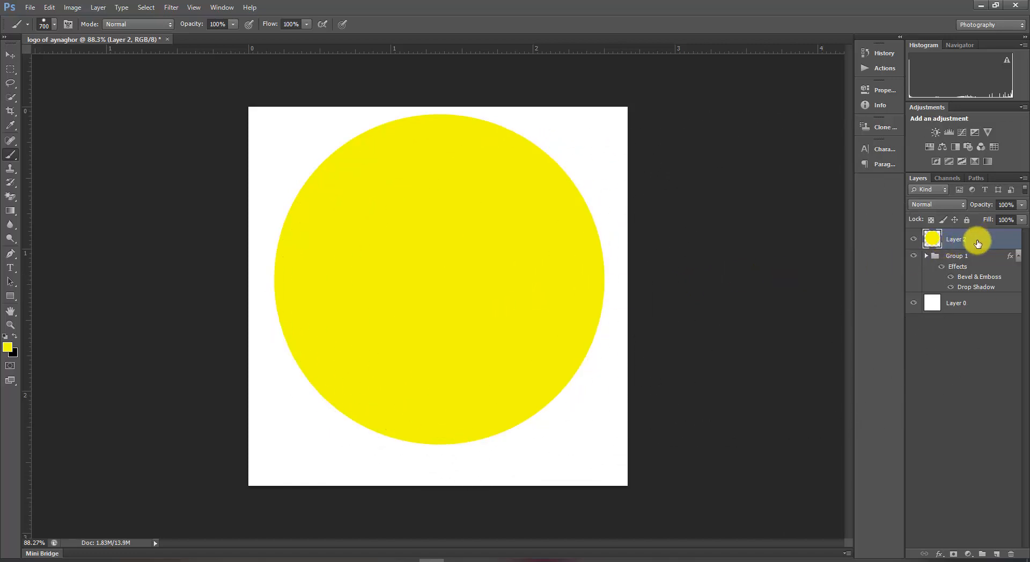
Move the circle layer below the text group and shift the circle and text down together.
drag(977, 245, 978, 292)
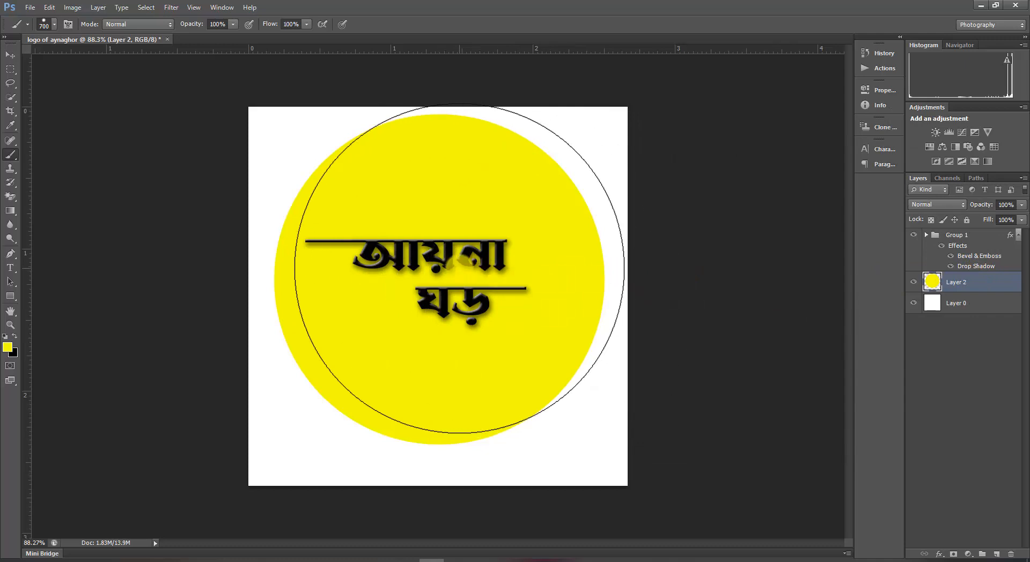
click(11, 55)
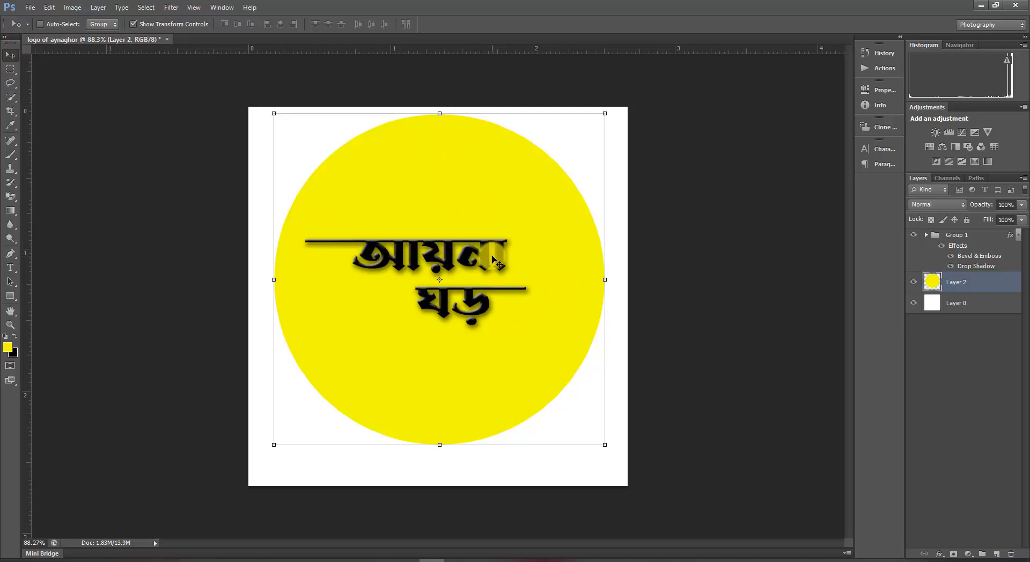
ctrl+click(977, 236)
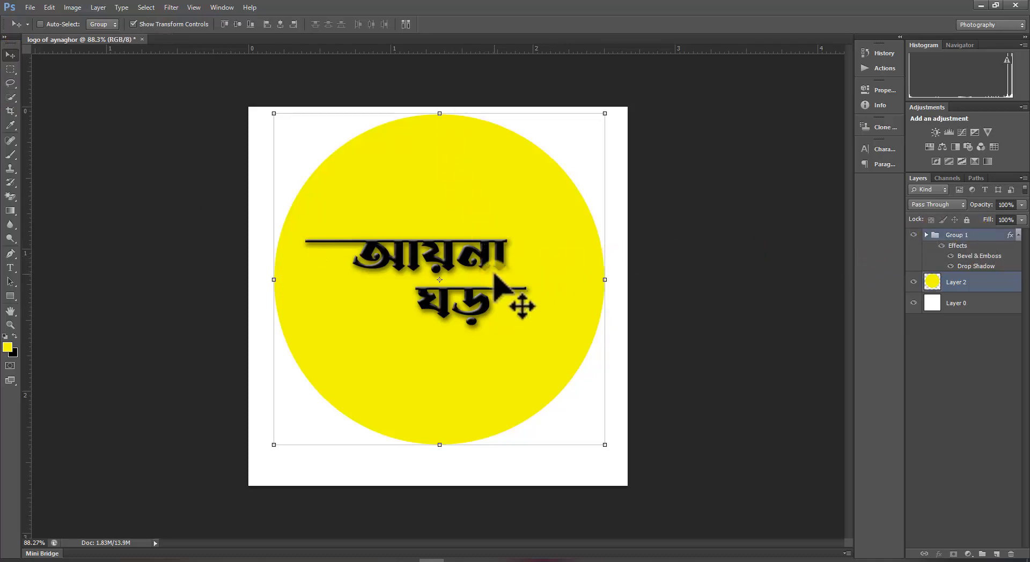
drag(496, 280, 493, 295)
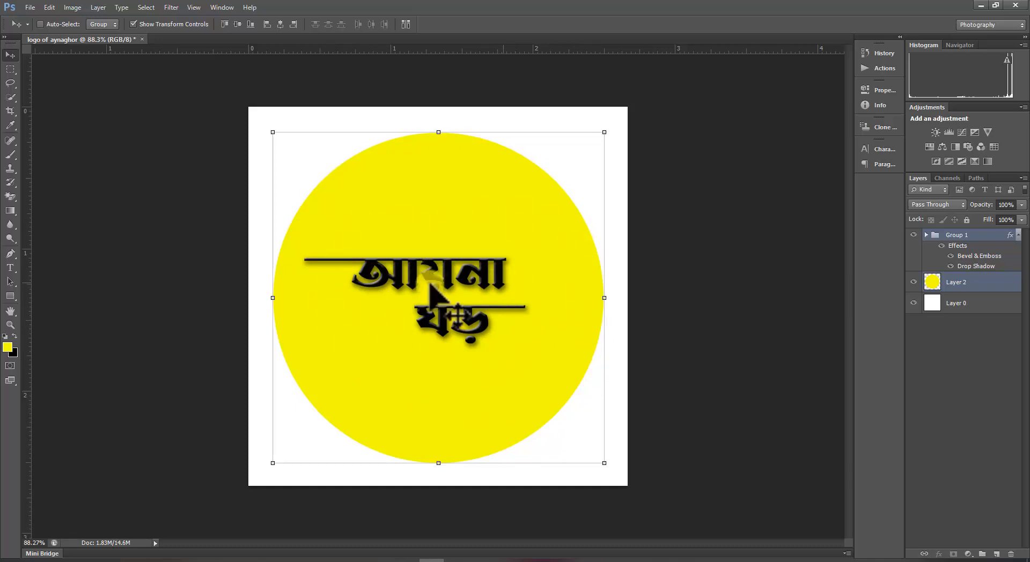
click(660, 307)
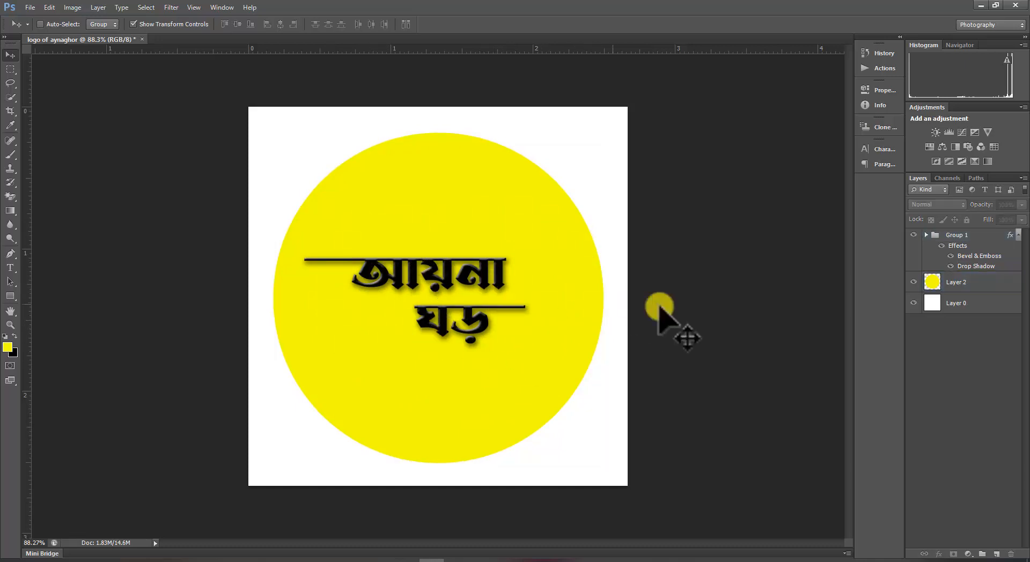
Scale up the text group with Free Transform to about 116% and stretch it wider to the left.
click(977, 244)
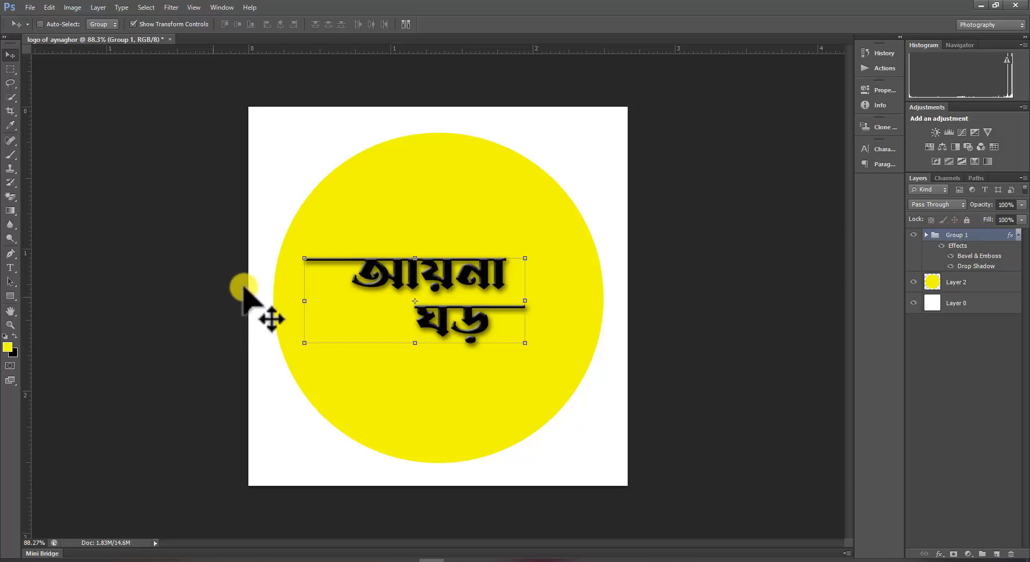
key(ctrl+t)
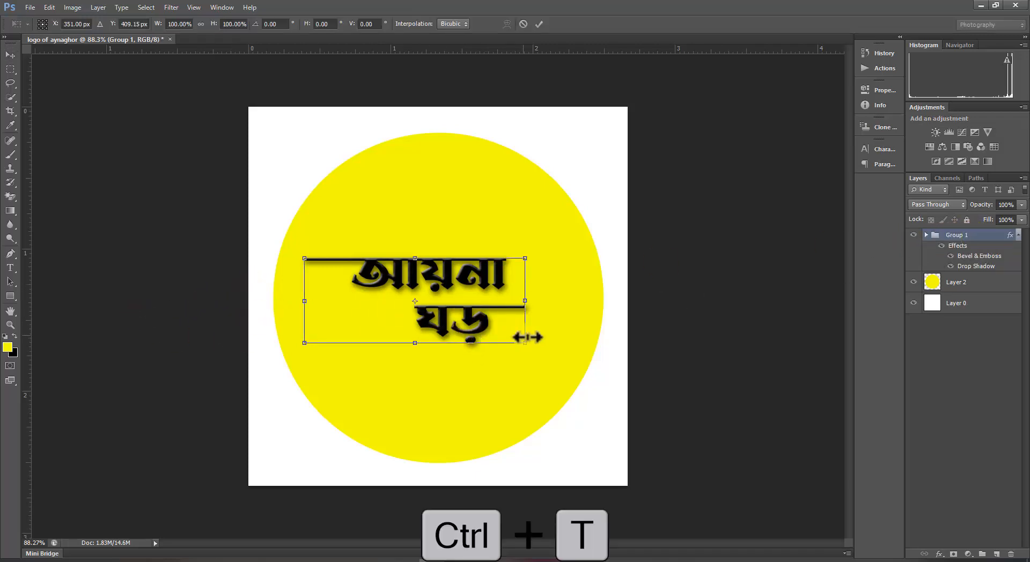
drag(525, 343, 560, 358)
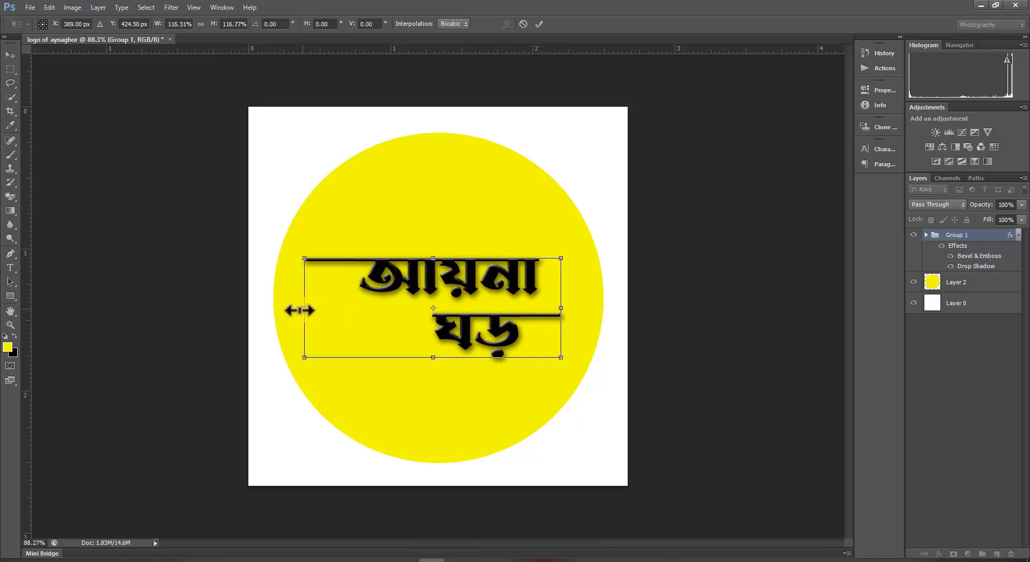
drag(299, 311, 287, 310)
key(Return)
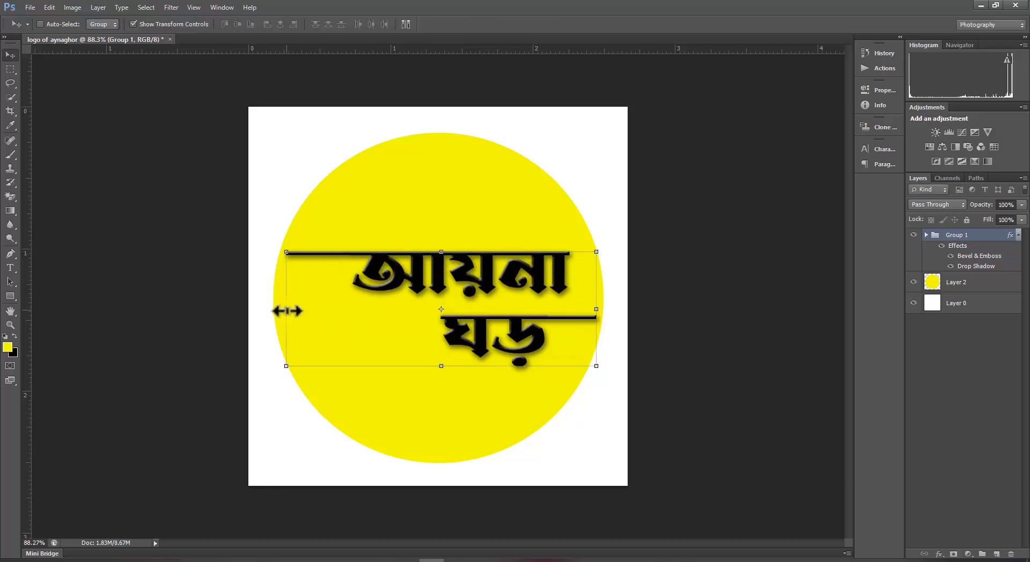
Open the circle layer's layer style and add a Drop Shadow with 90% opacity, 11 px distance, 26% spread and 46 px size.
click(990, 413)
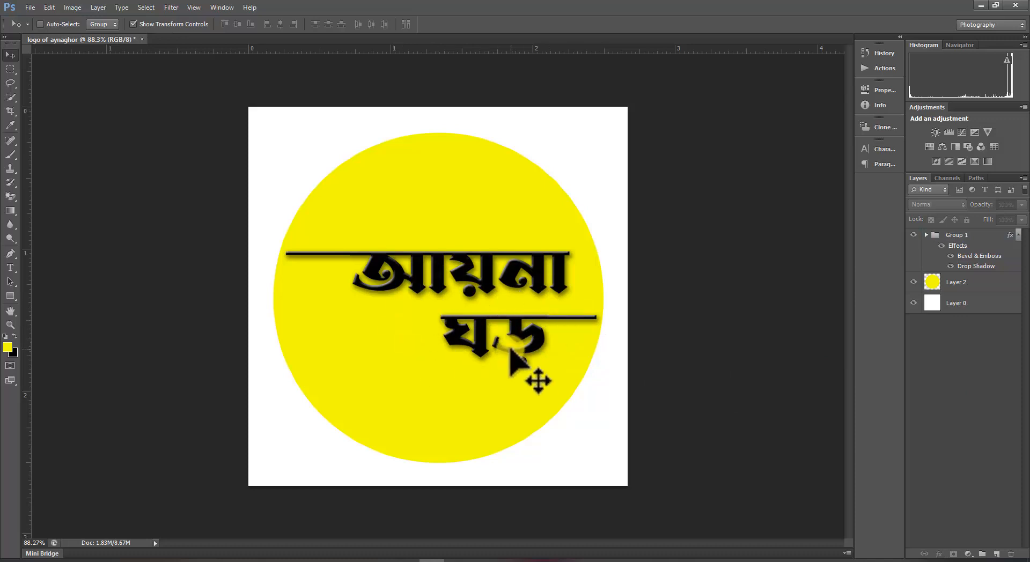
click(980, 282)
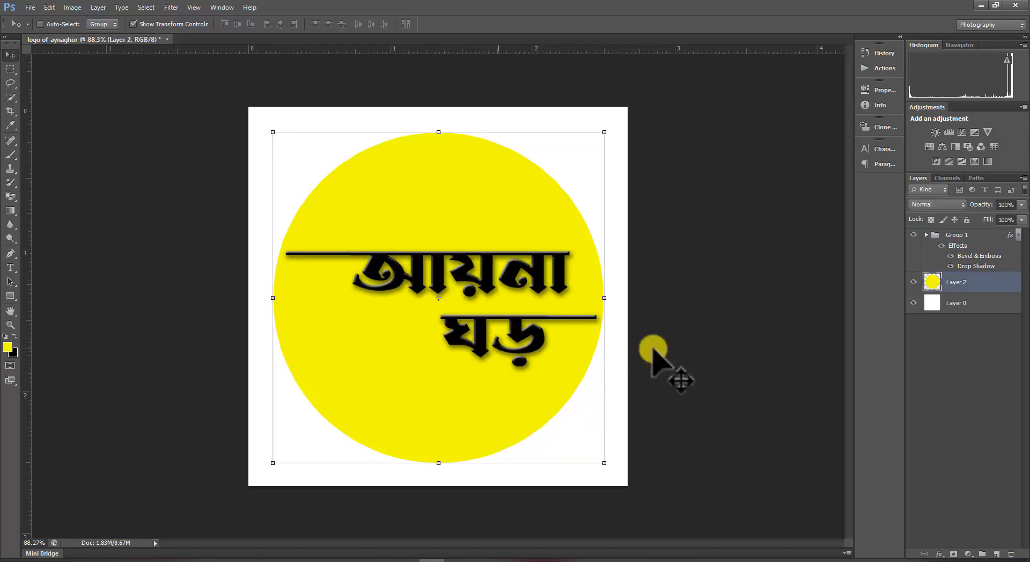
right_click(974, 288)
key(Escape)
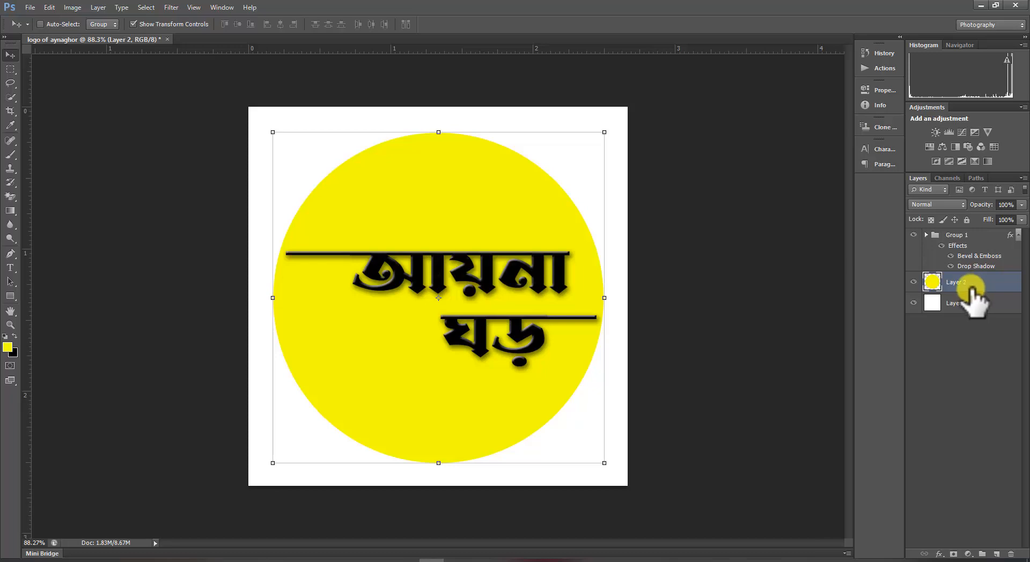
right_click(972, 286)
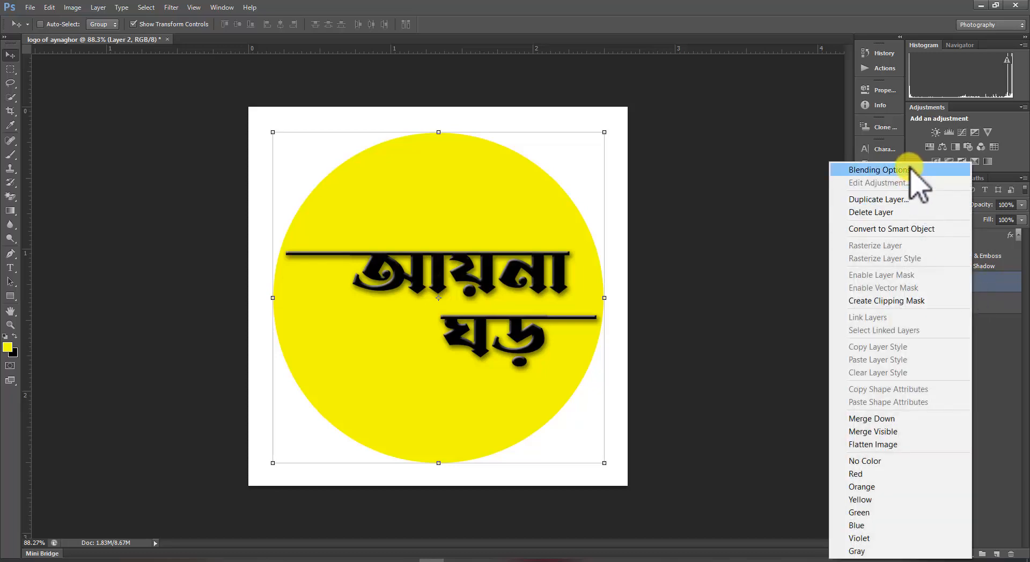
click(909, 169)
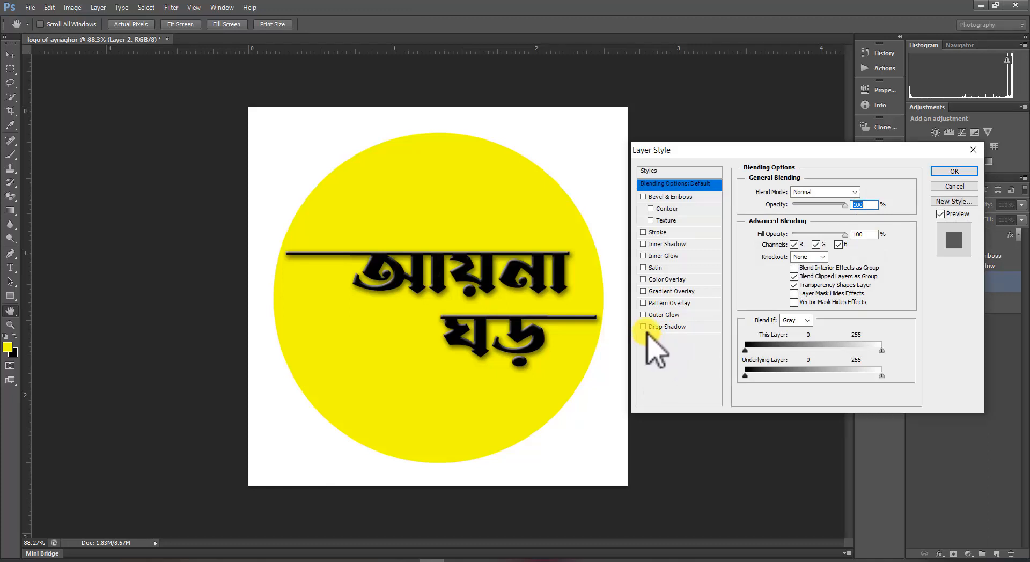
click(643, 327)
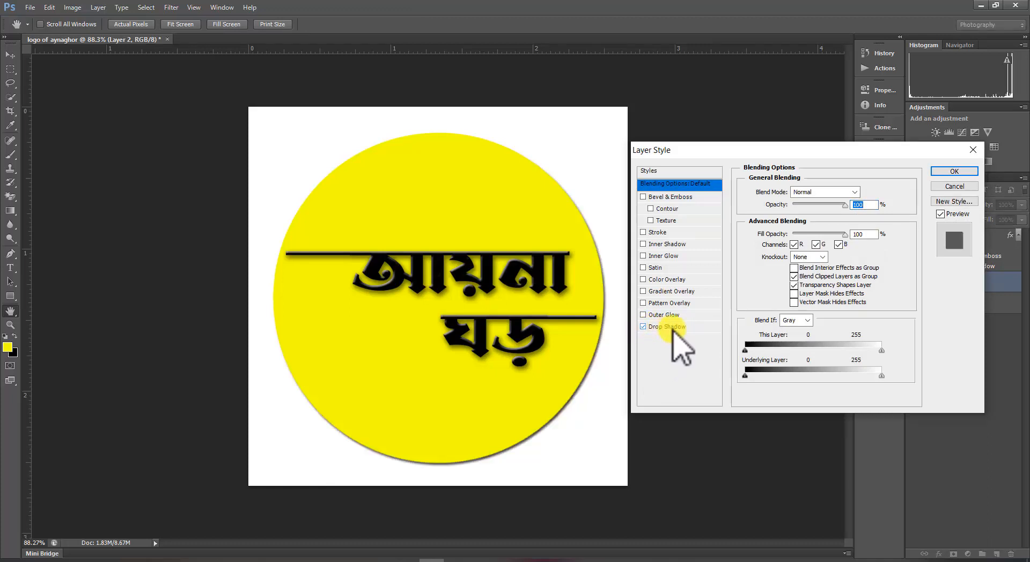
click(675, 329)
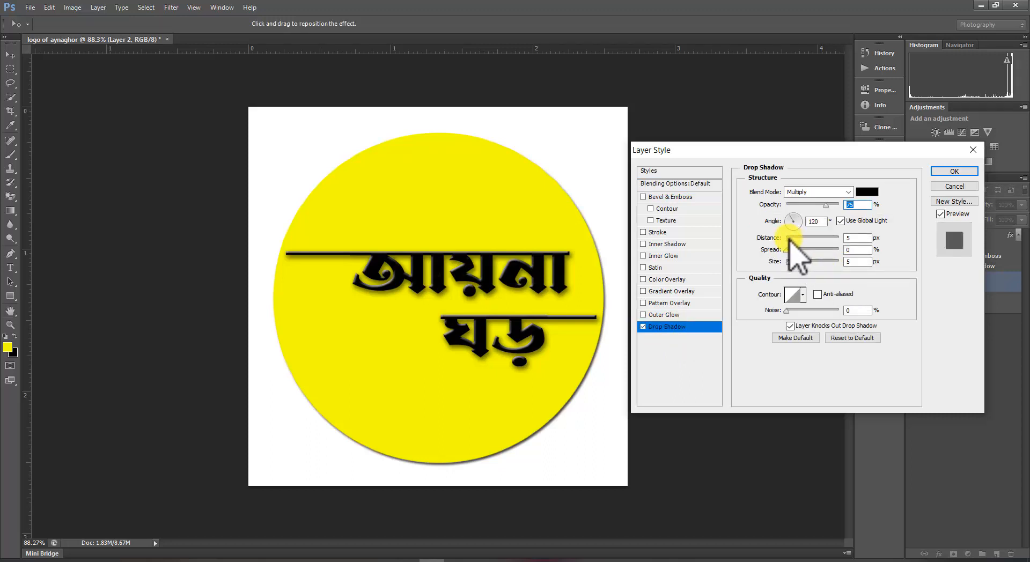
mouse_move(790, 238)
mouse_down()
mouse_move(805, 250)
mouse_move(792, 238)
mouse_move(798, 263)
mouse_move(799, 250)
mouse_up()
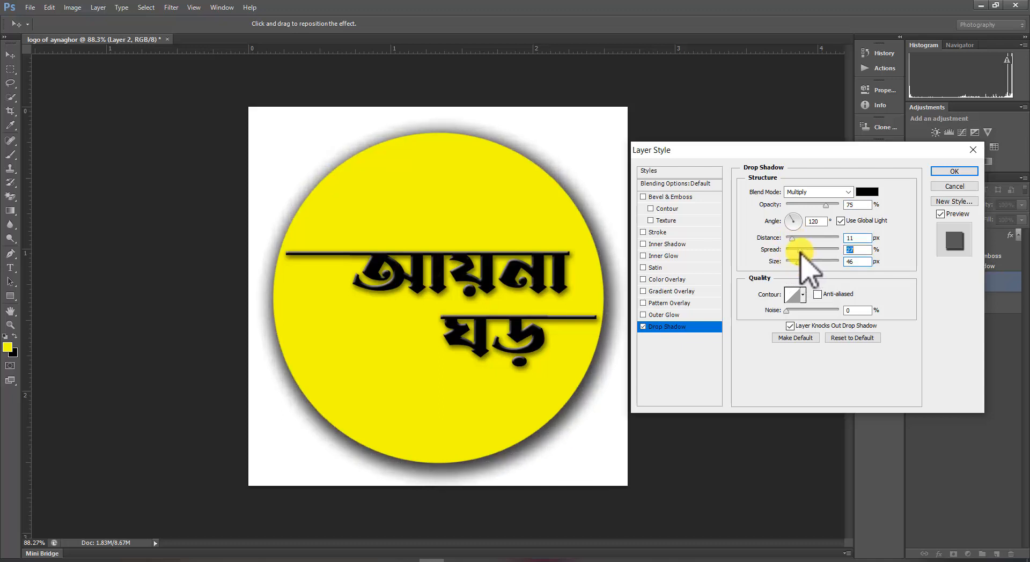
drag(827, 206, 833, 207)
drag(787, 311, 789, 311)
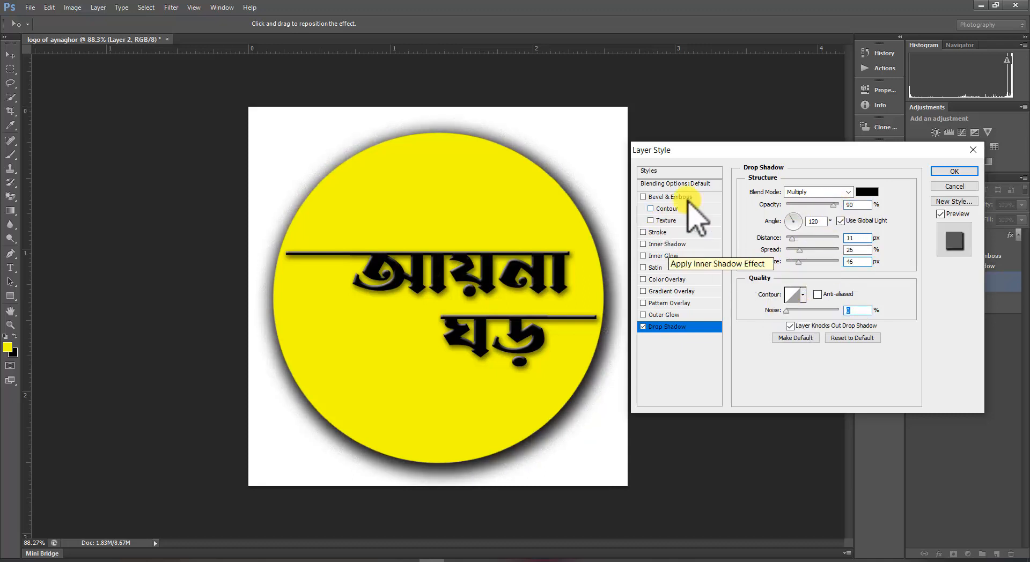
Enable Bevel & Emboss with Texture on the circle, set the texture scale to 93%, and apply the style.
click(651, 220)
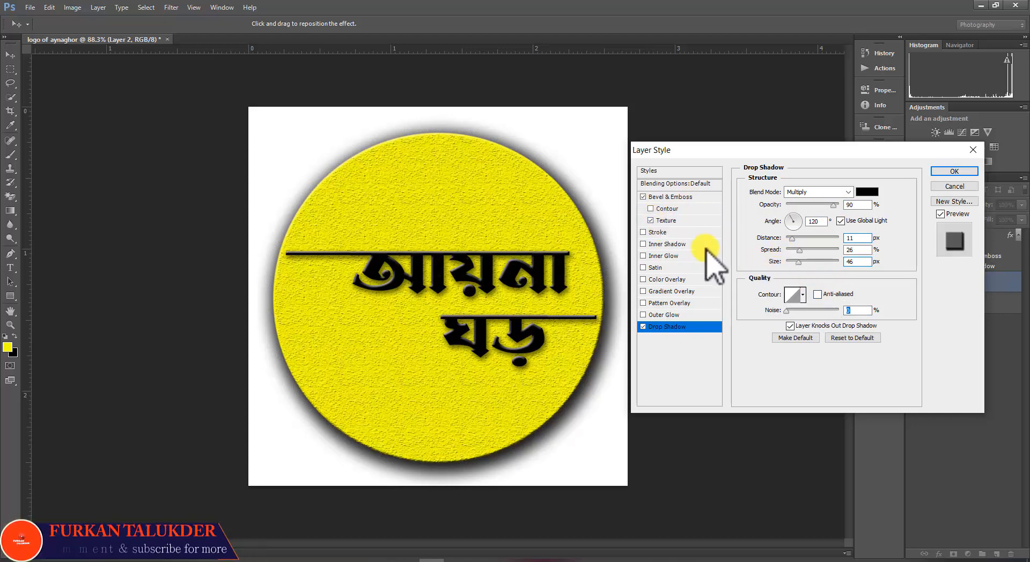
click(696, 220)
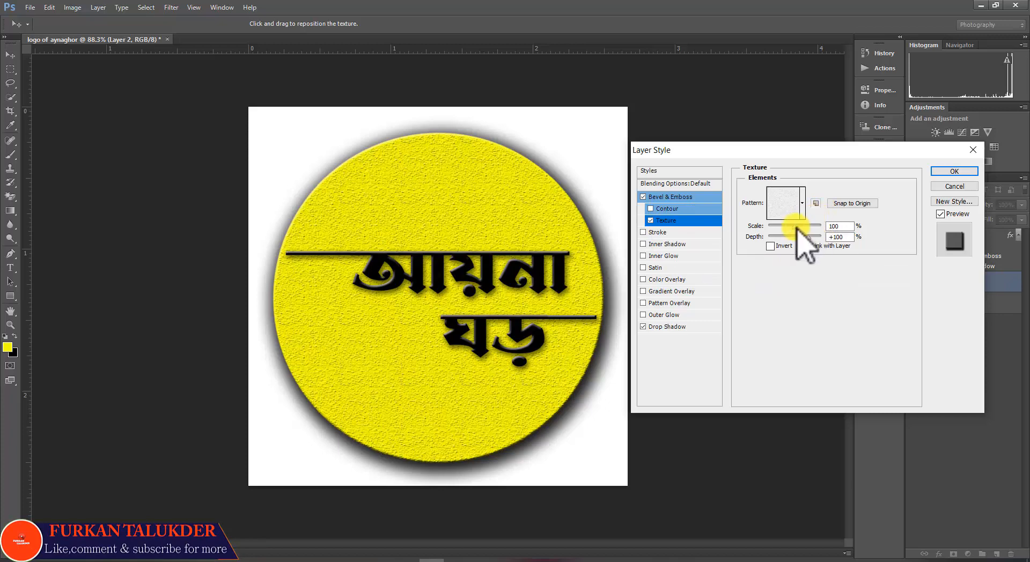
drag(795, 228, 793, 229)
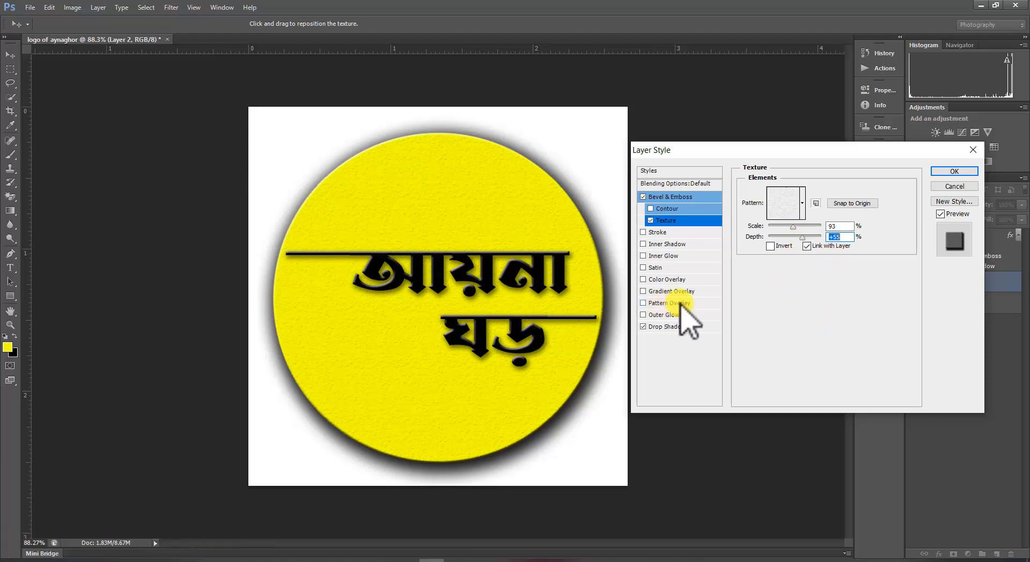
click(954, 171)
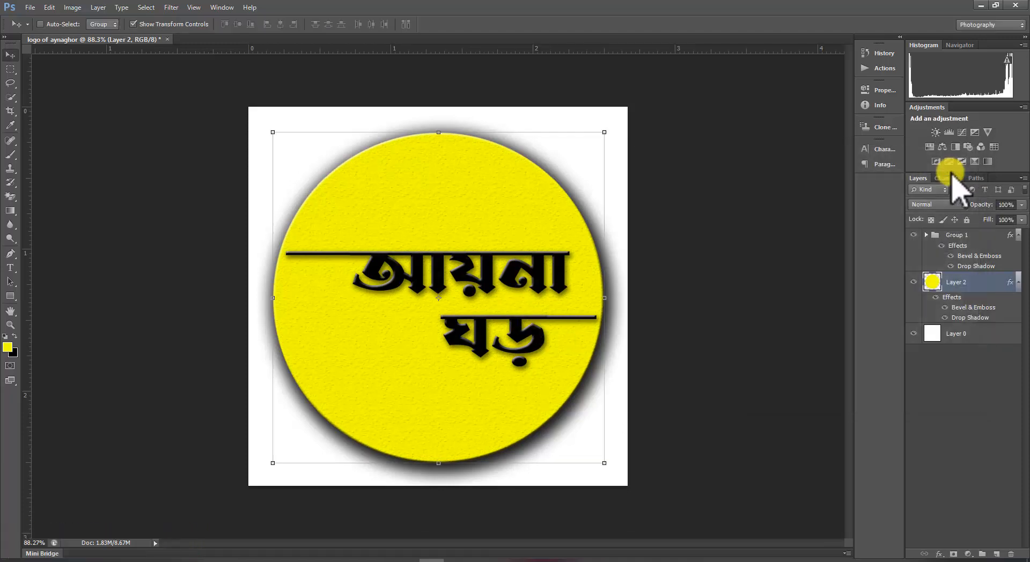
Add a new layer, paint a large soft yellow glow over the canvas at 28% brush opacity, and move that layer below the circle.
click(985, 434)
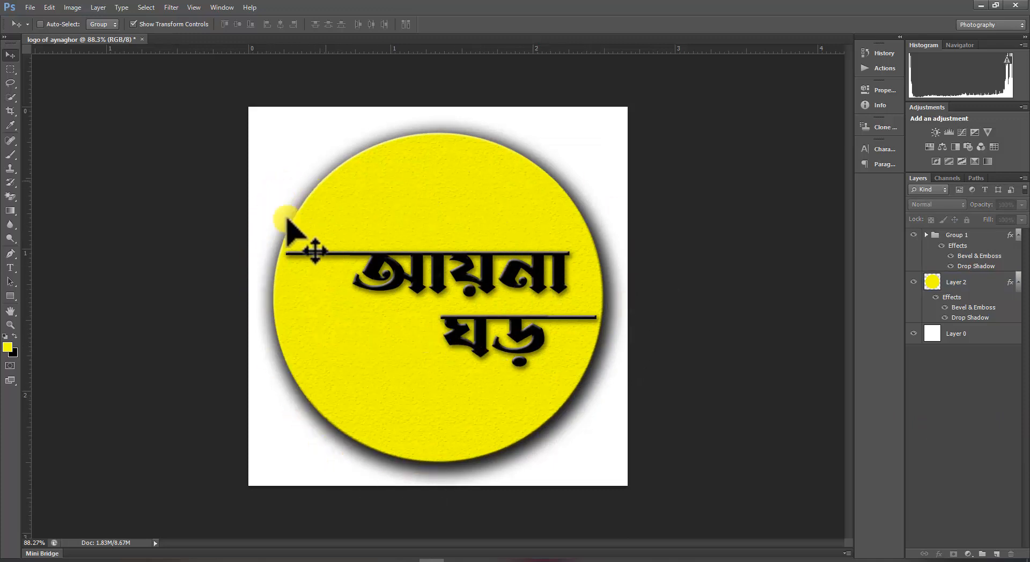
click(997, 554)
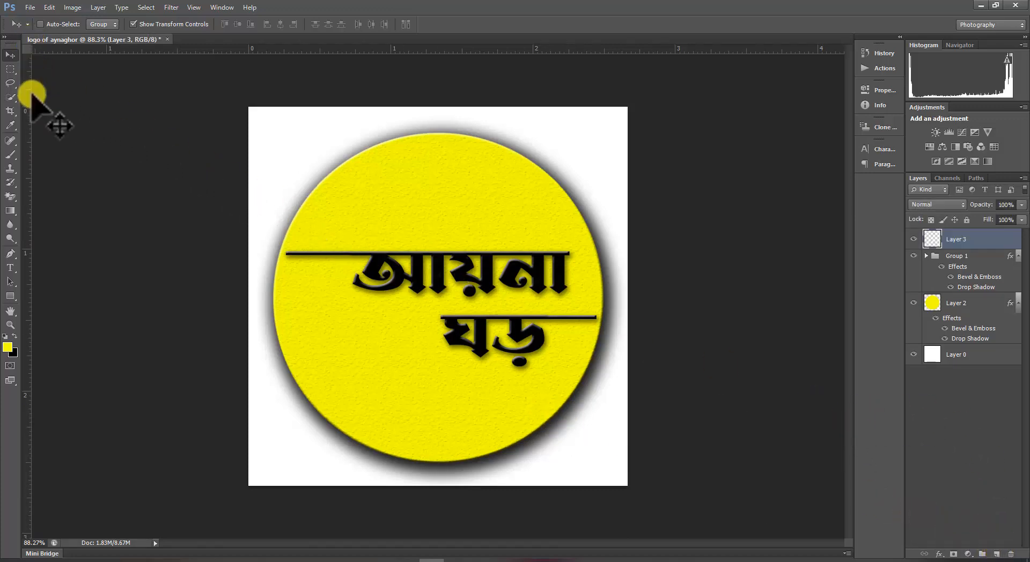
click(8, 157)
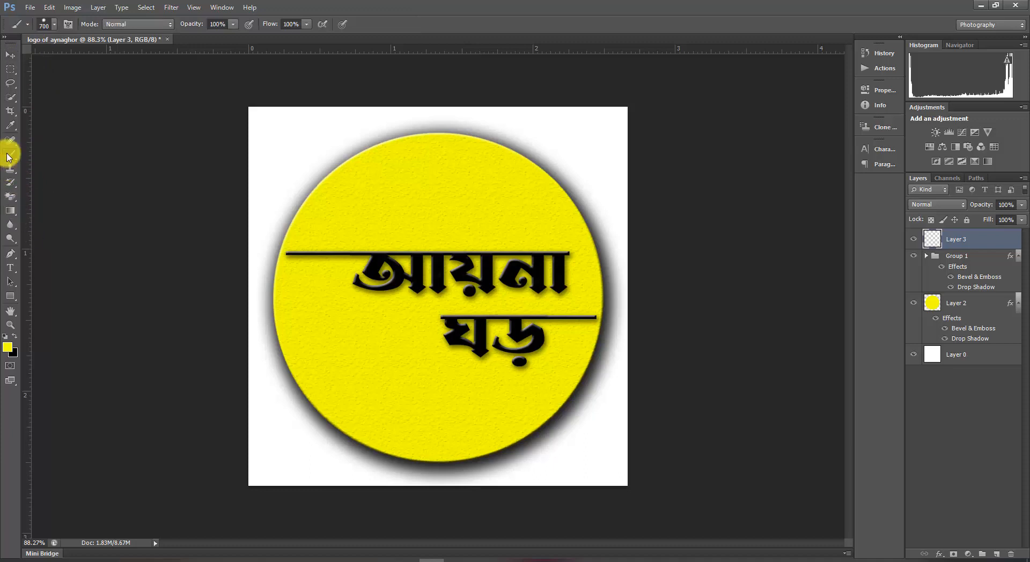
click(55, 25)
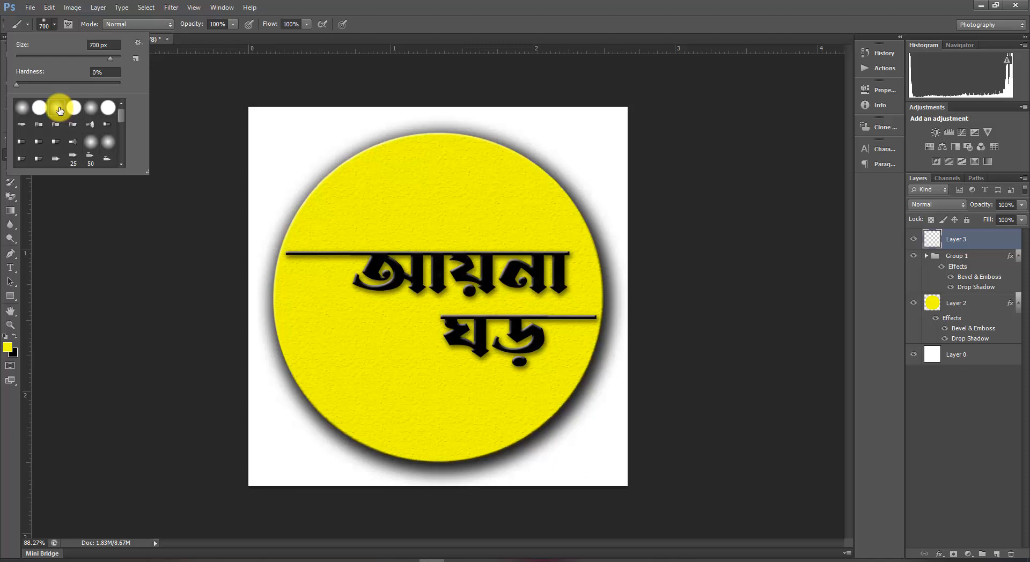
click(235, 28)
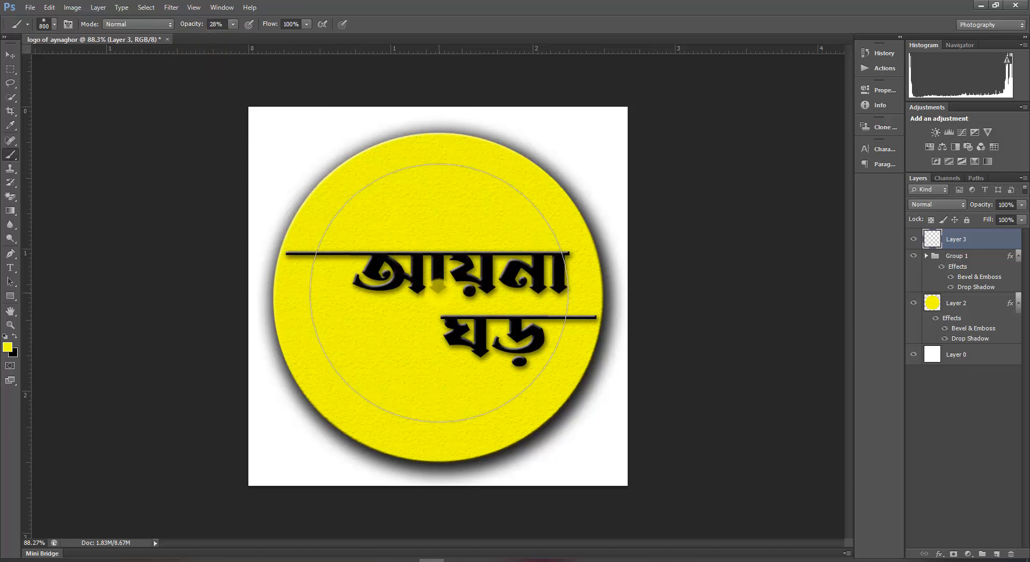
key(bracketright)
key(bracketright)
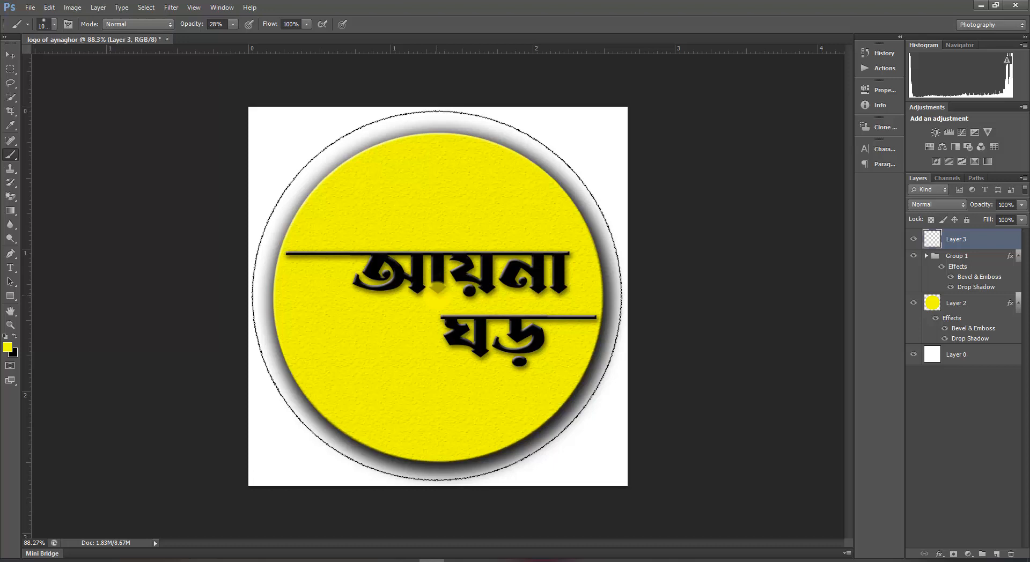
click(437, 295)
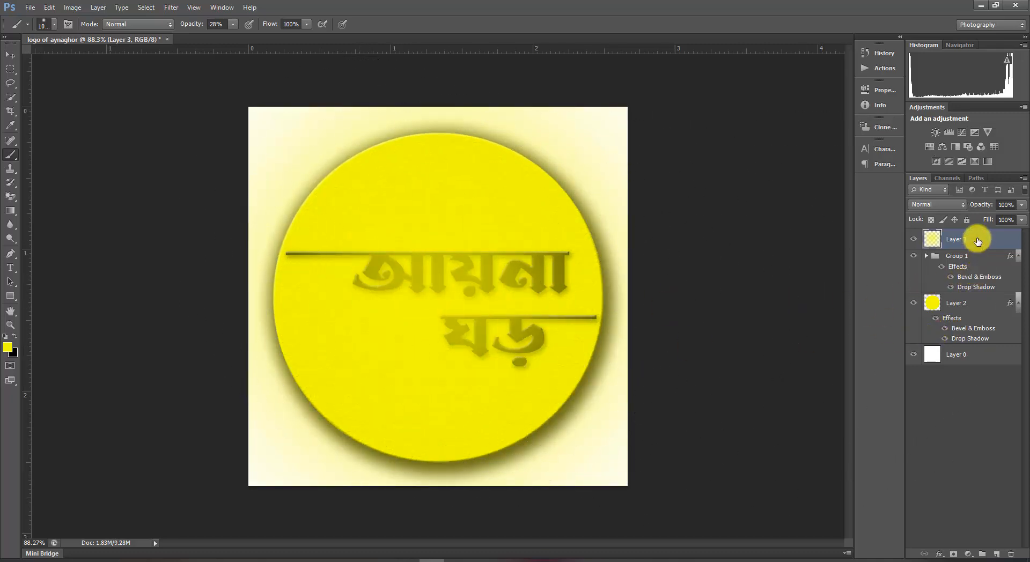
drag(977, 242, 969, 329)
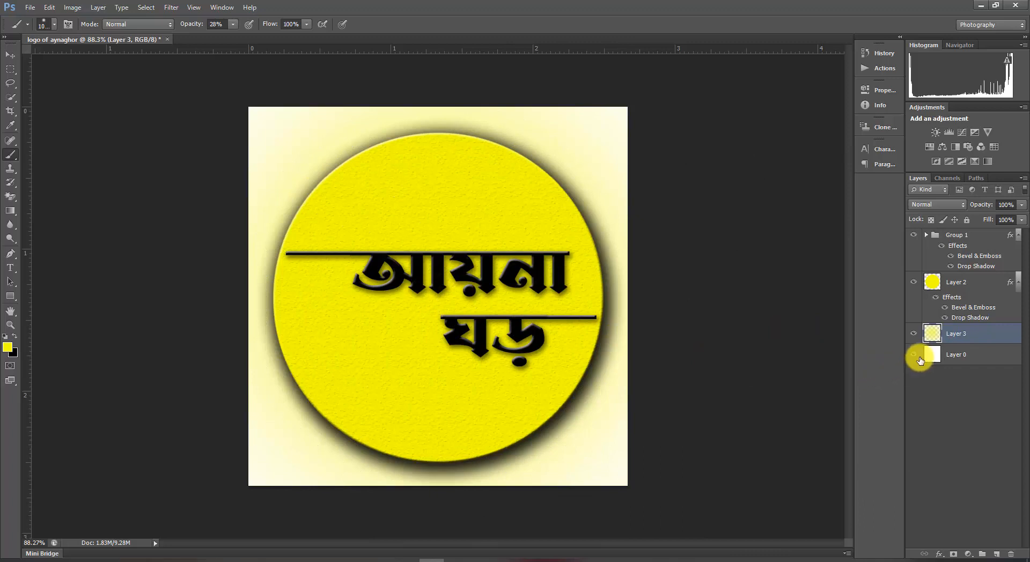
click(975, 425)
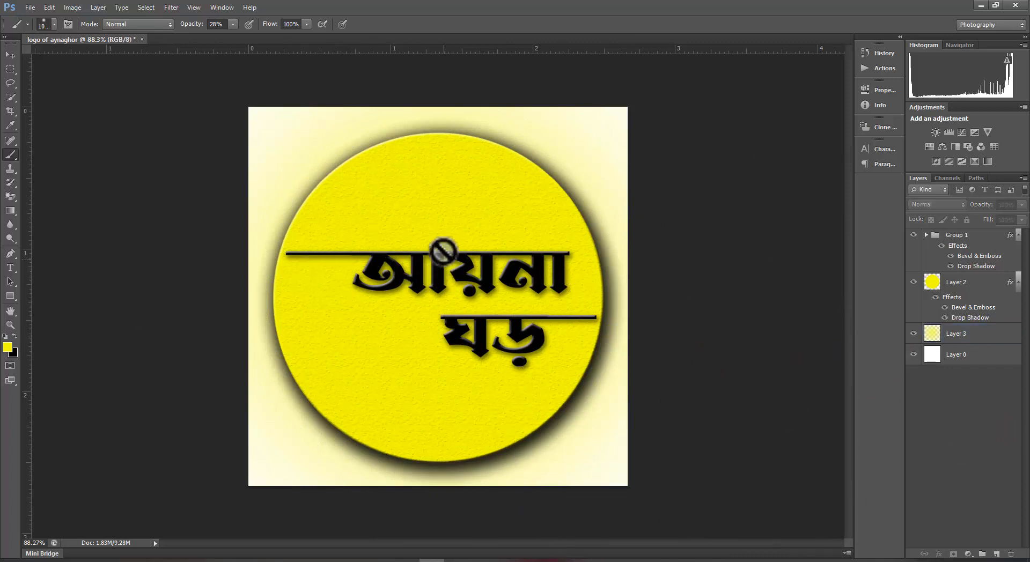
On another new layer, draw a bird shape with the Lasso, fill it black, and duplicate it into a small flock above the text.
click(11, 54)
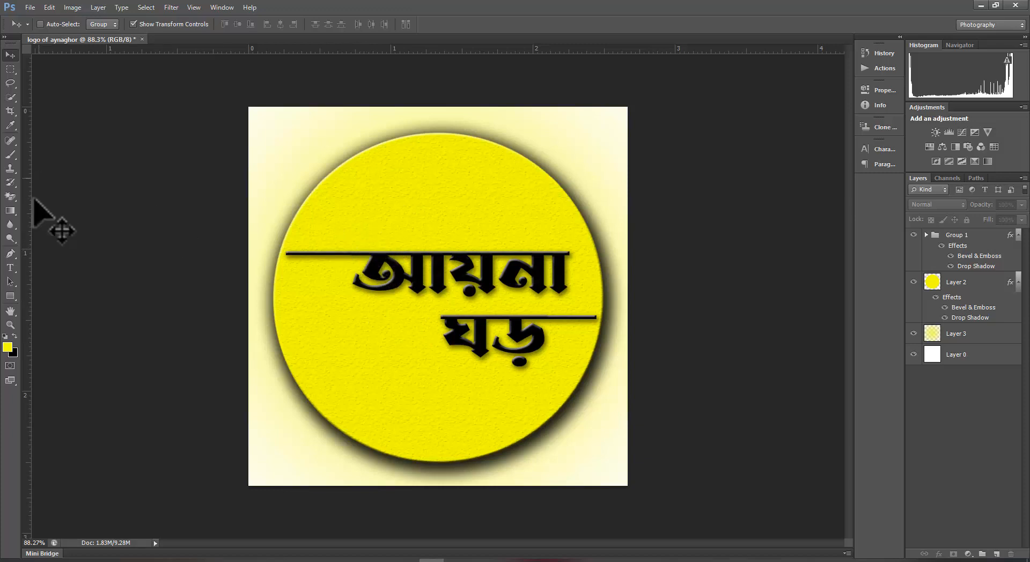
click(13, 84)
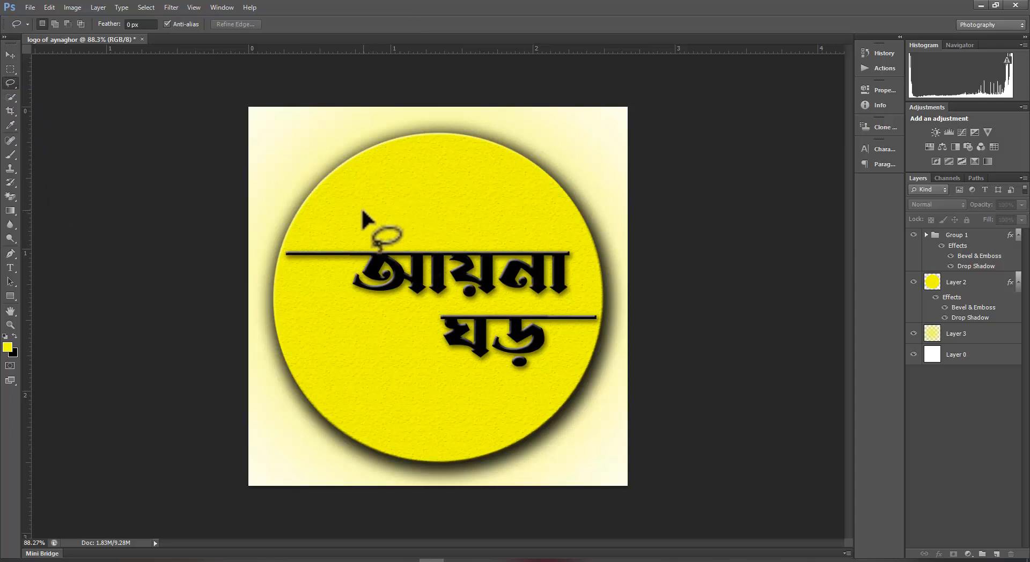
click(998, 554)
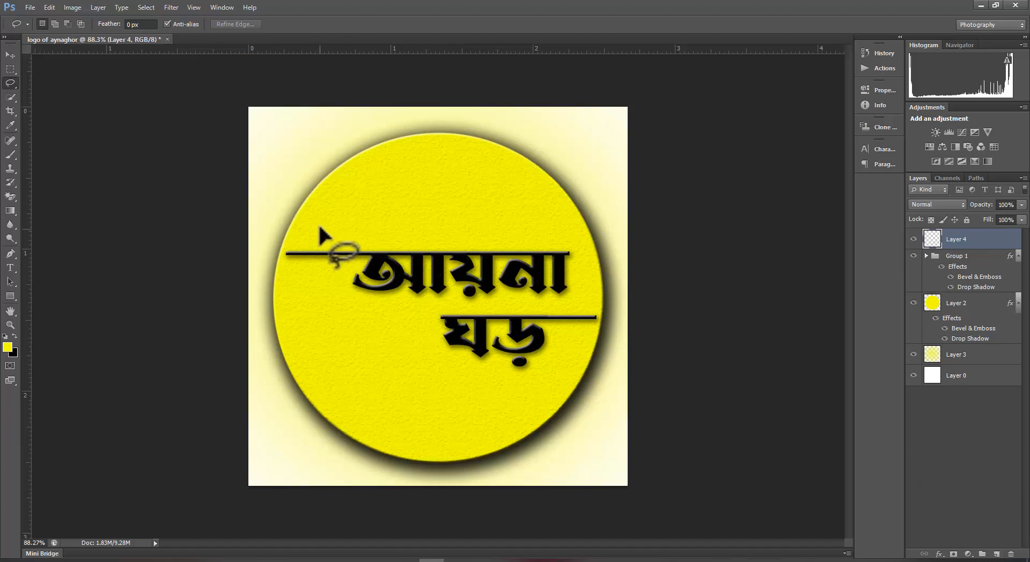
mouse_move(319, 235)
mouse_down()
mouse_move(337, 209)
mouse_move(352, 219)
mouse_up()
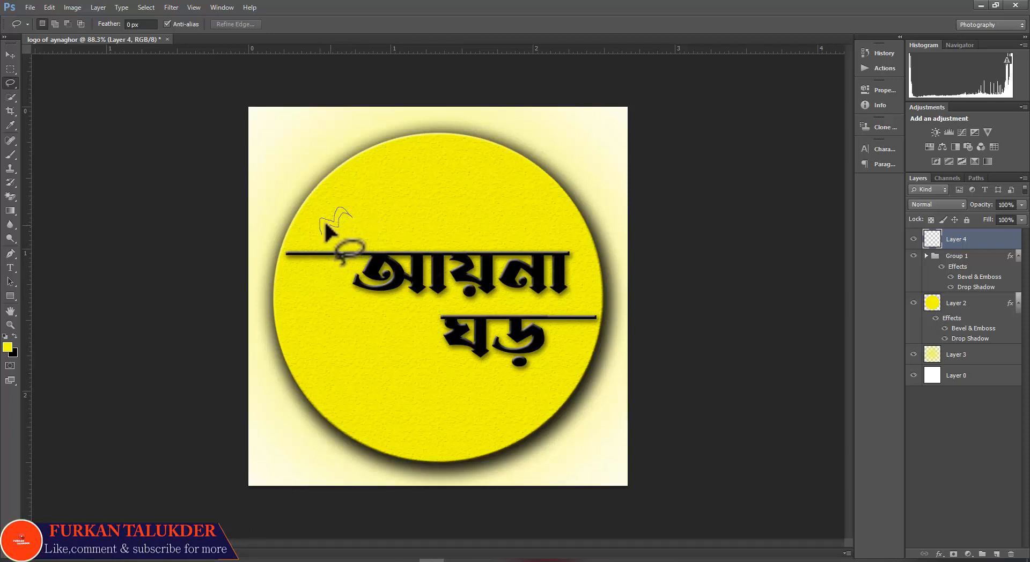
drag(324, 220, 323, 221)
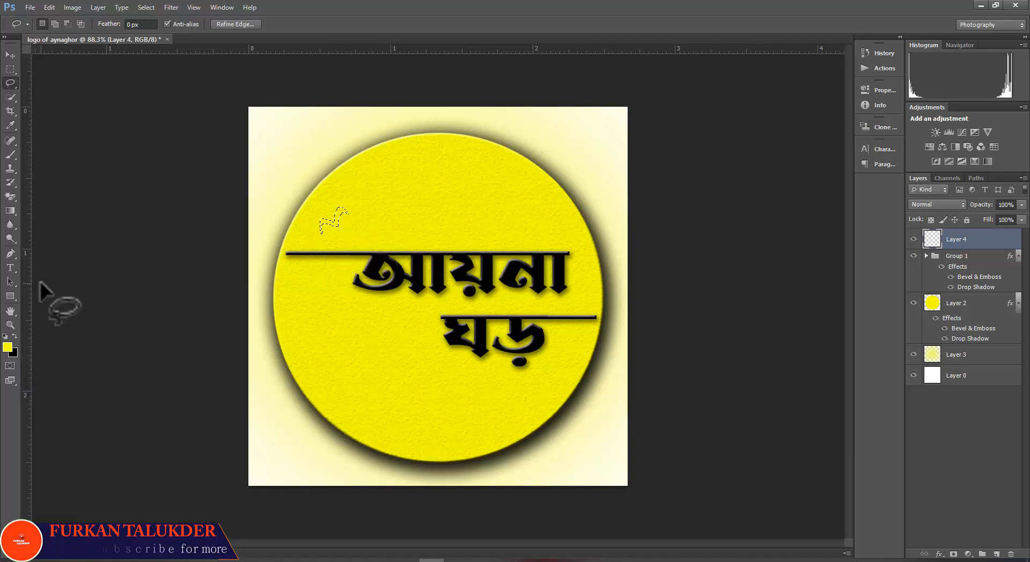
key(ctrl+BackSpace)
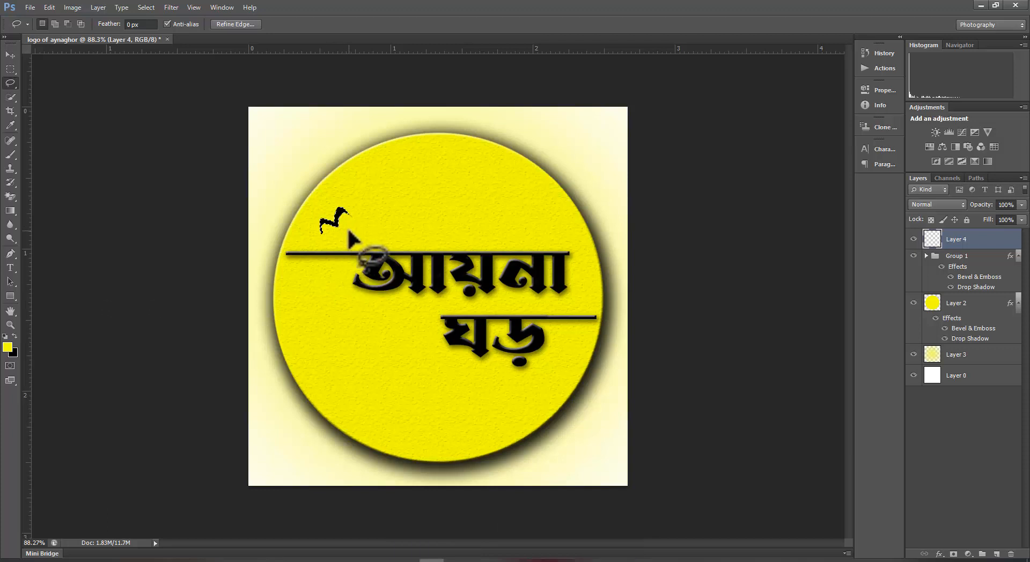
mouse_move(340, 221)
mouse_down()
mouse_move(367, 226)
mouse_move(402, 211)
mouse_move(404, 226)
mouse_move(401, 200)
mouse_up()
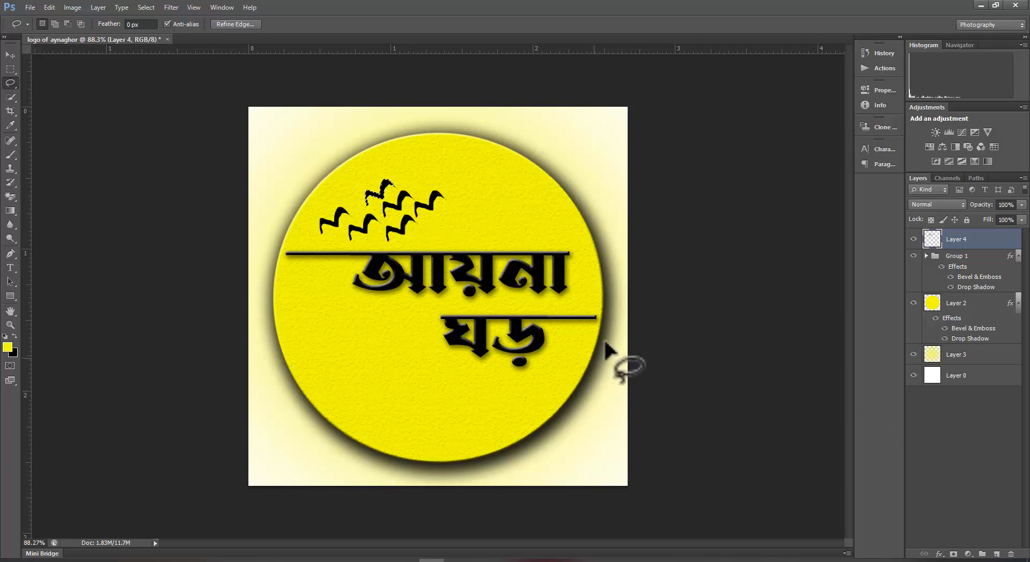
key(ctrl+d)
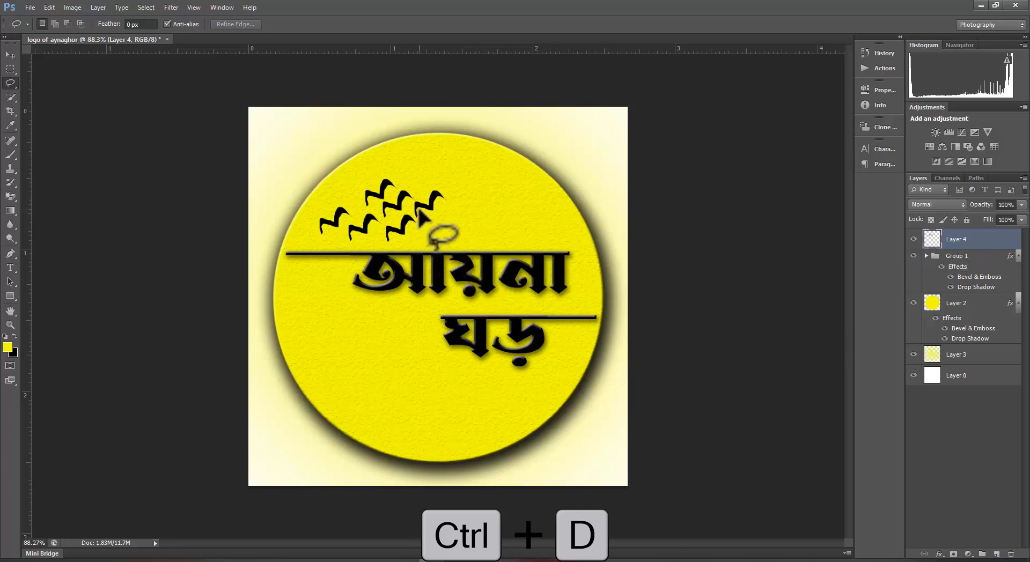
Scale the flock down to about 75% width and 81% height and position it above the headline.
key(ctrl+t)
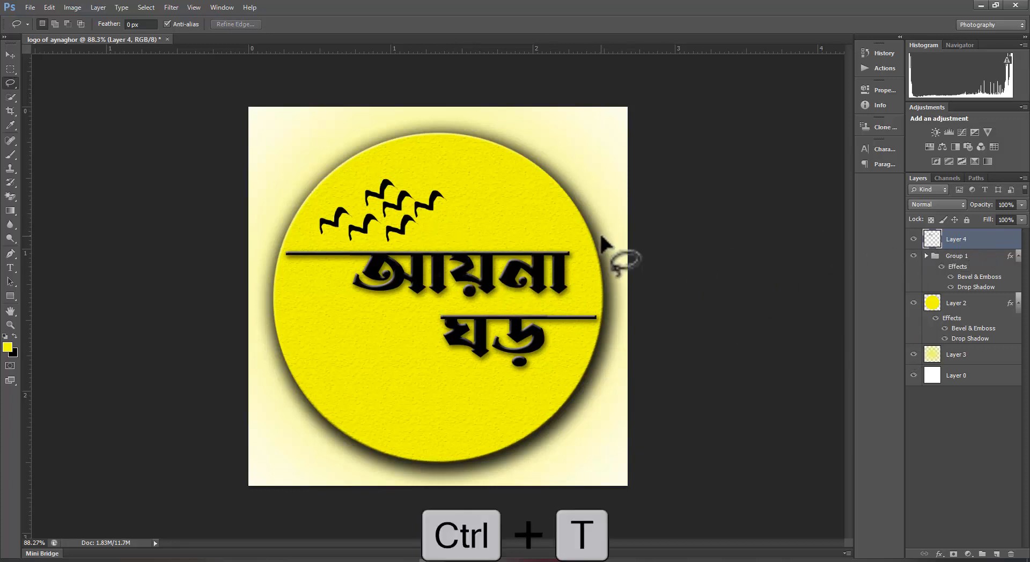
mouse_move(412, 223)
mouse_down()
mouse_move(471, 234)
mouse_move(439, 230)
mouse_move(457, 204)
mouse_move(416, 213)
mouse_up()
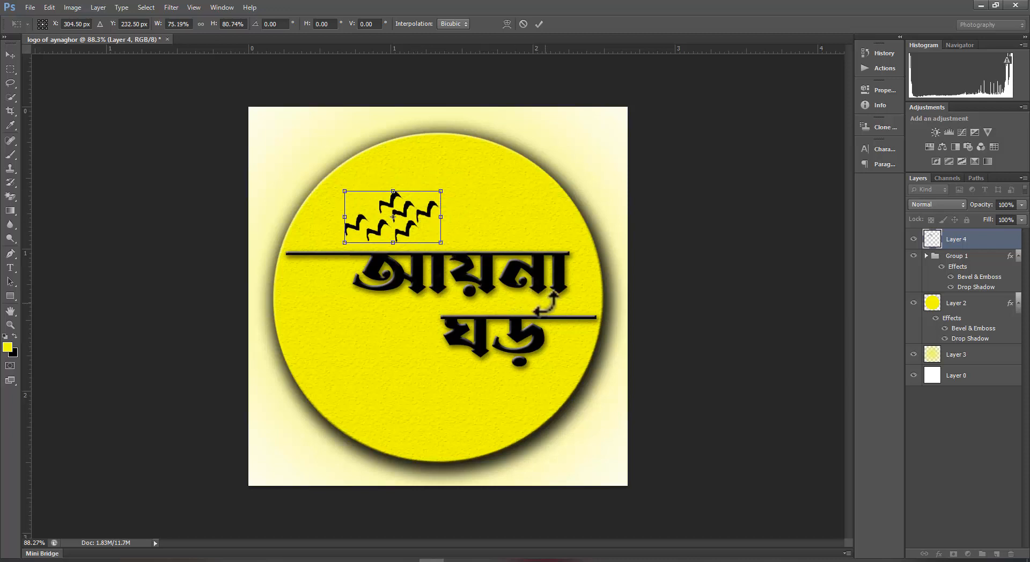
key(Return)
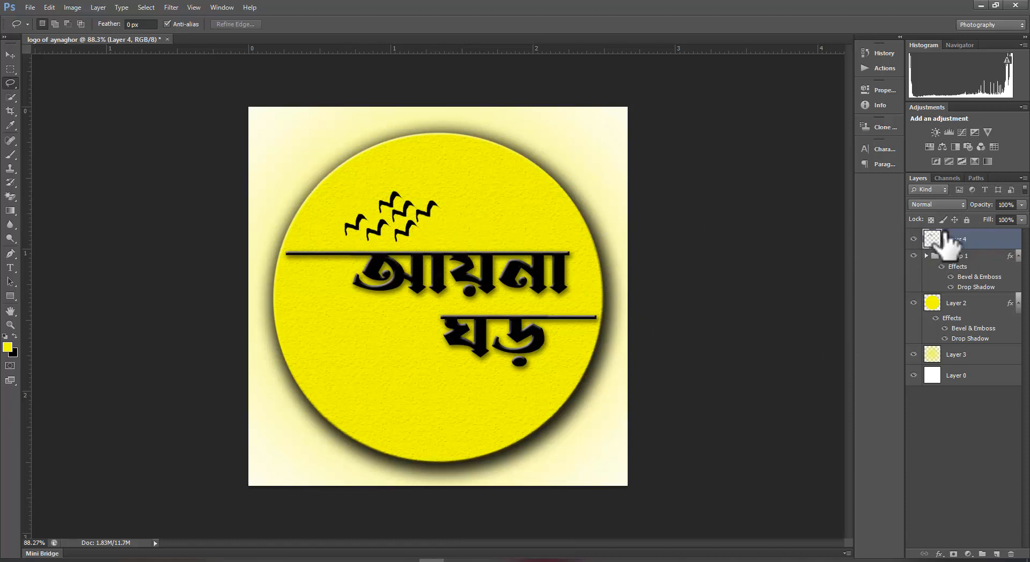
Give the flock layer Bevel & Emboss with Texture at 85% scale and +51% depth, and apply the style.
right_click(989, 240)
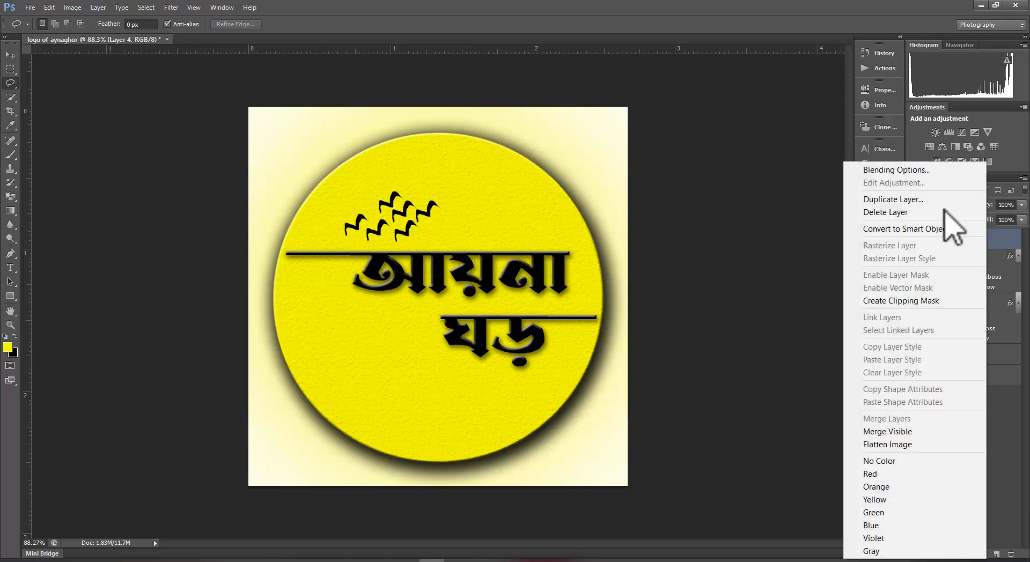
click(894, 170)
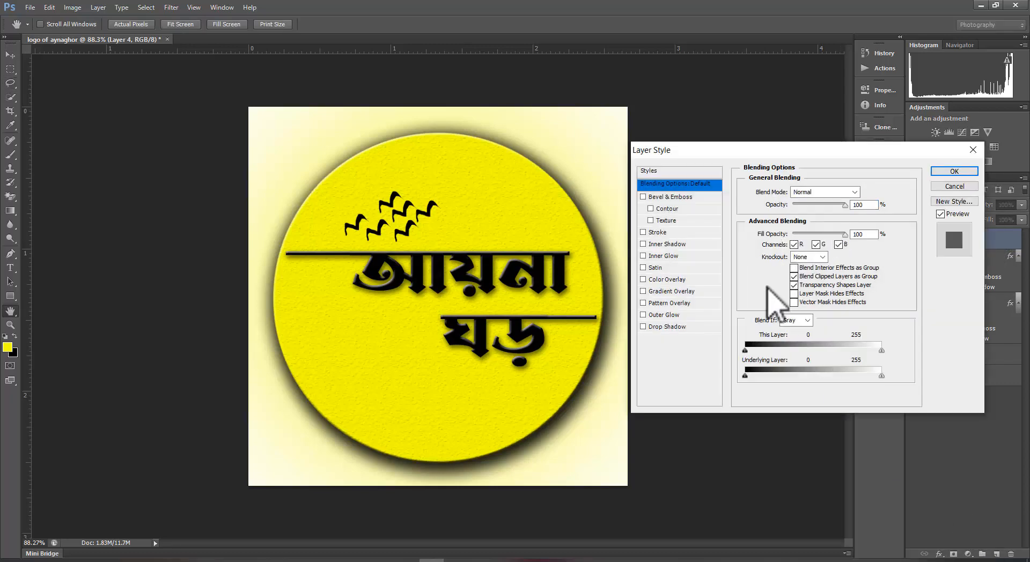
key(Escape)
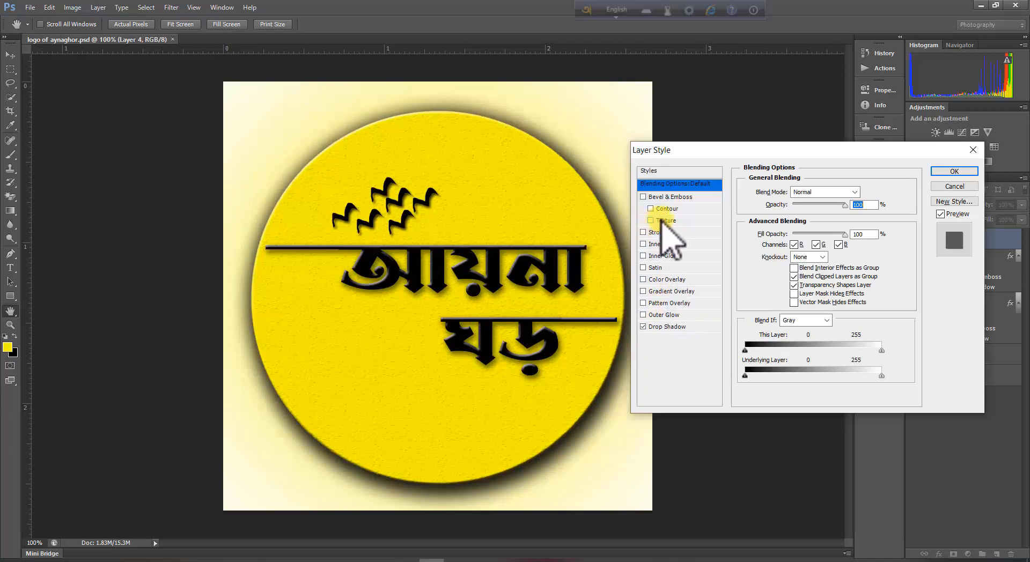
click(652, 218)
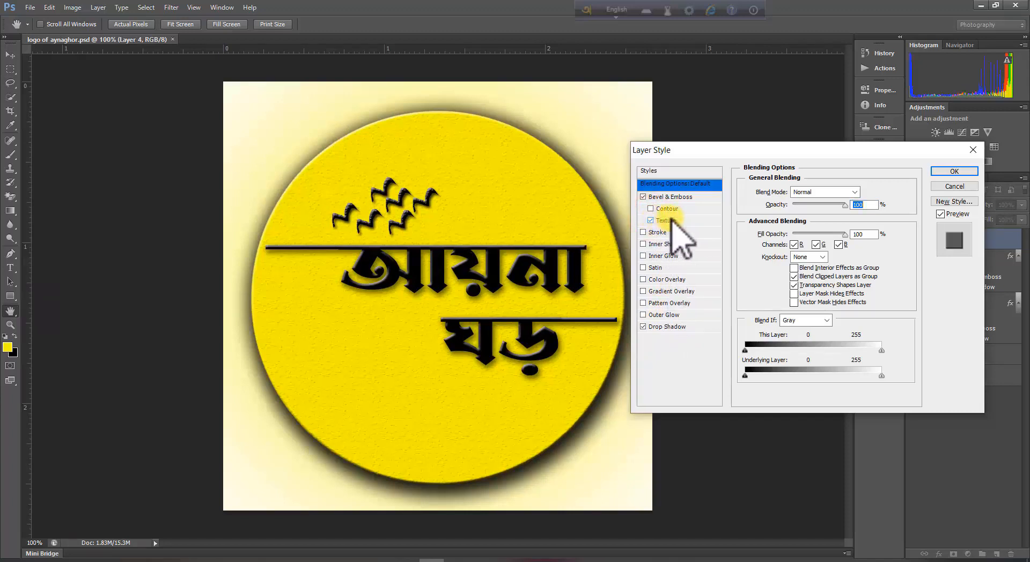
click(666, 221)
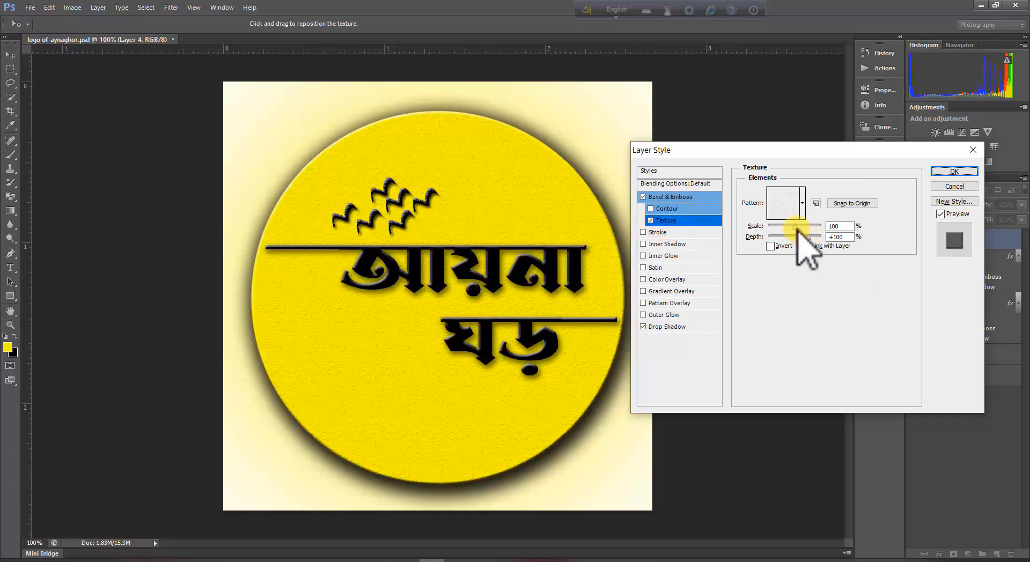
mouse_move(796, 228)
mouse_down()
mouse_move(778, 227)
mouse_move(792, 230)
mouse_up()
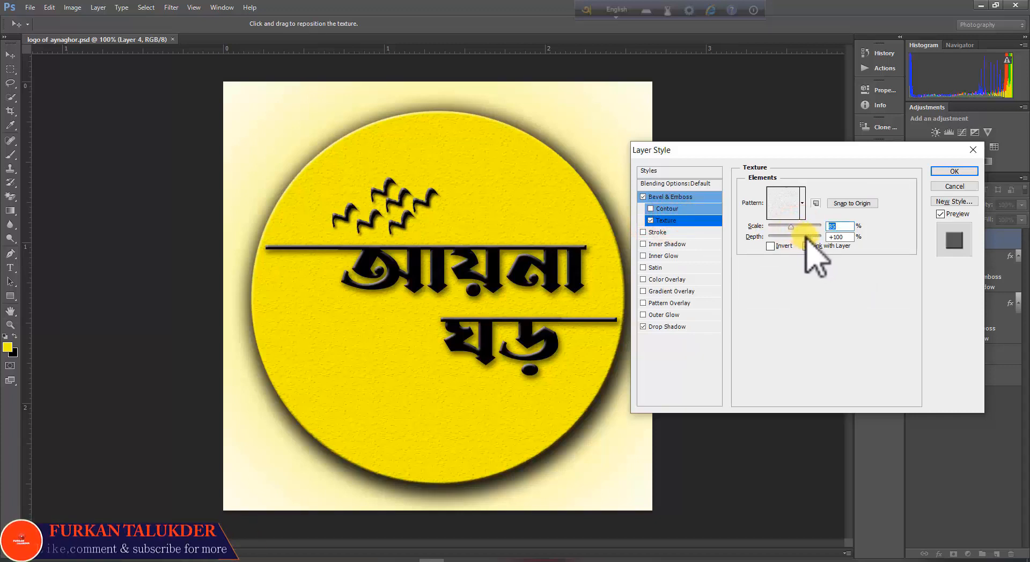
drag(808, 236, 802, 237)
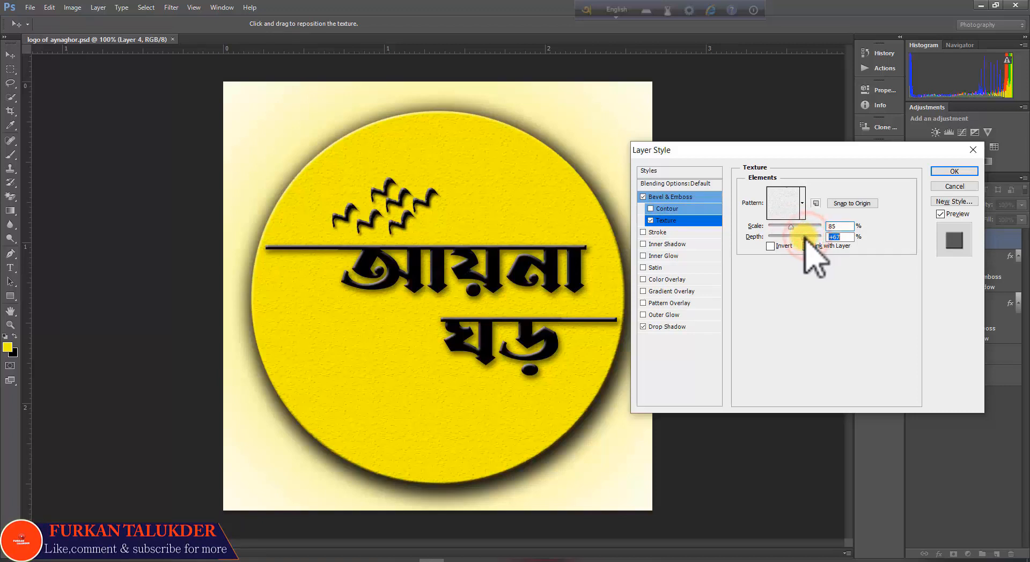
click(644, 232)
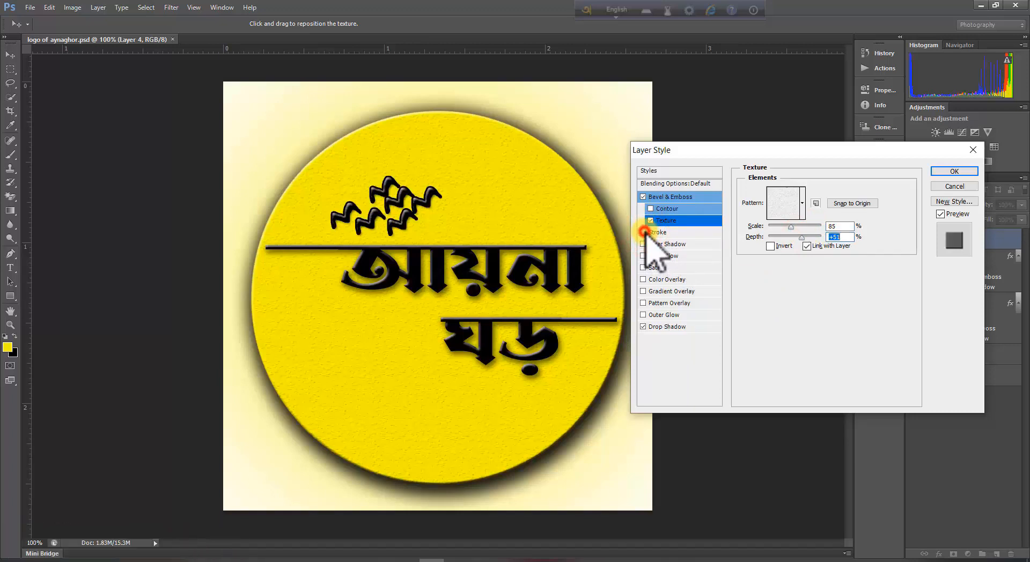
click(644, 232)
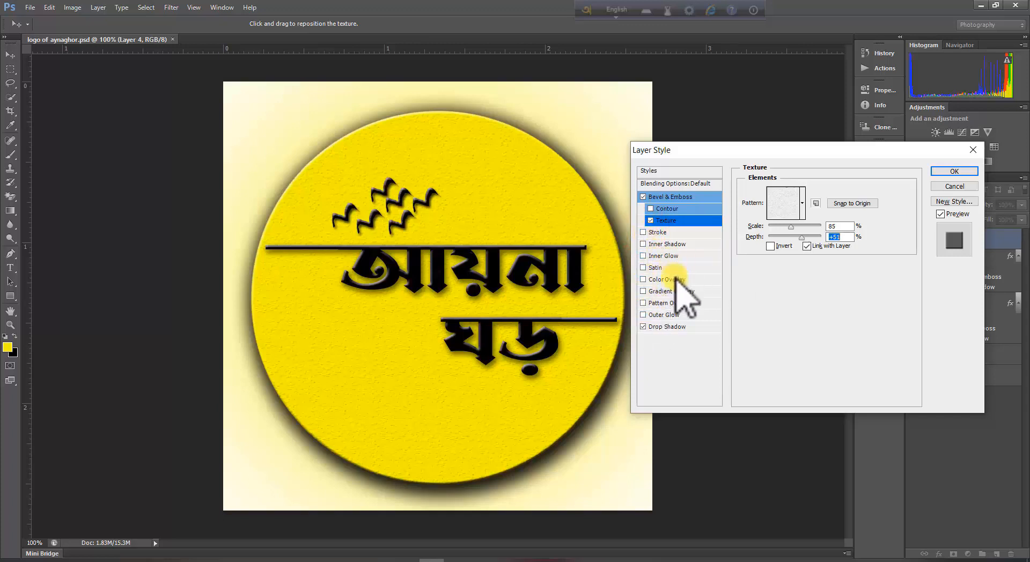
click(956, 170)
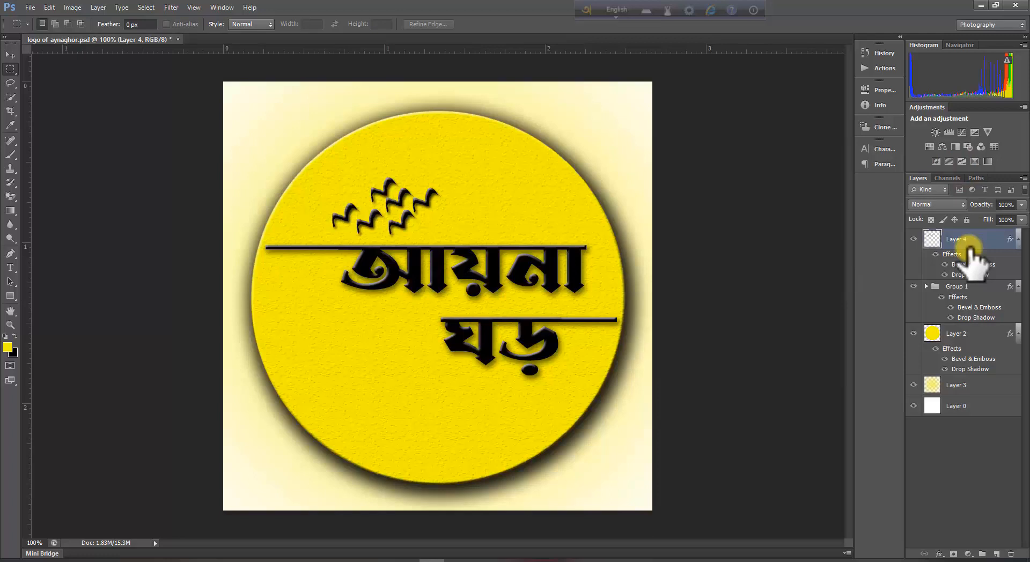
Enlarge the flock slightly to about 82% by 85% and nudge it right above the headline.
key(ctrl+t)
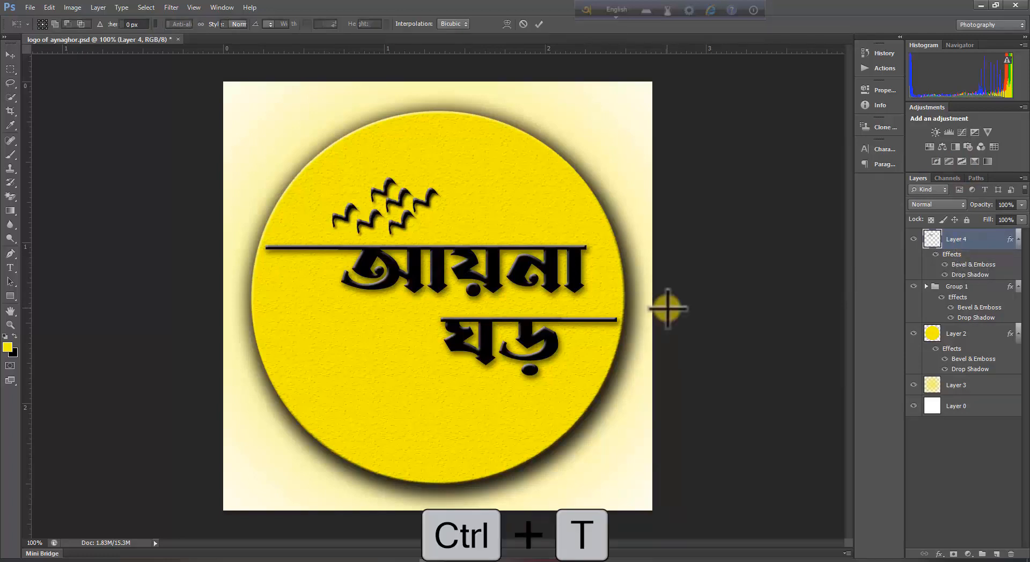
mouse_move(416, 224)
mouse_down()
mouse_move(438, 236)
mouse_move(431, 221)
mouse_up()
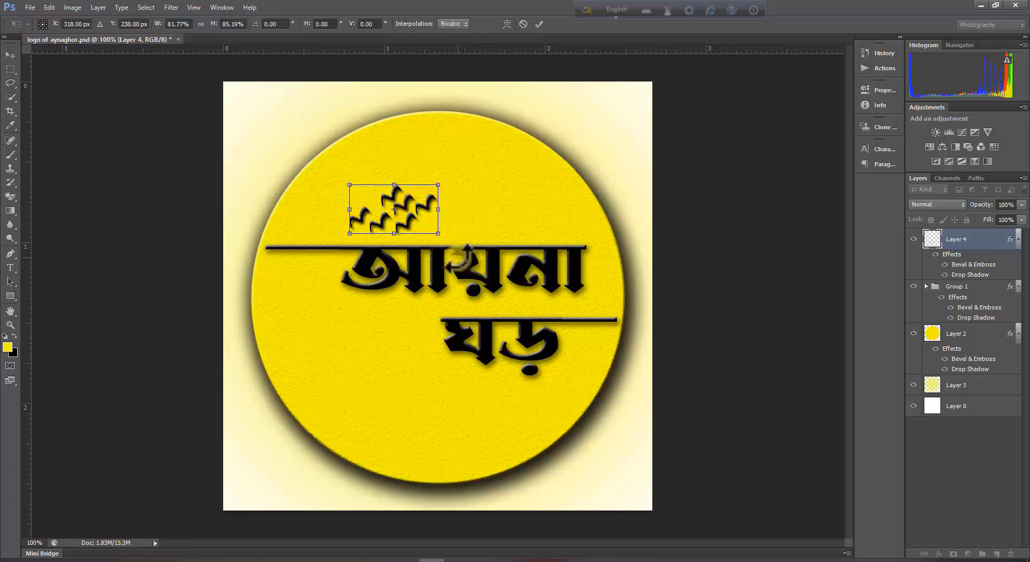
key(Return)
key(m)
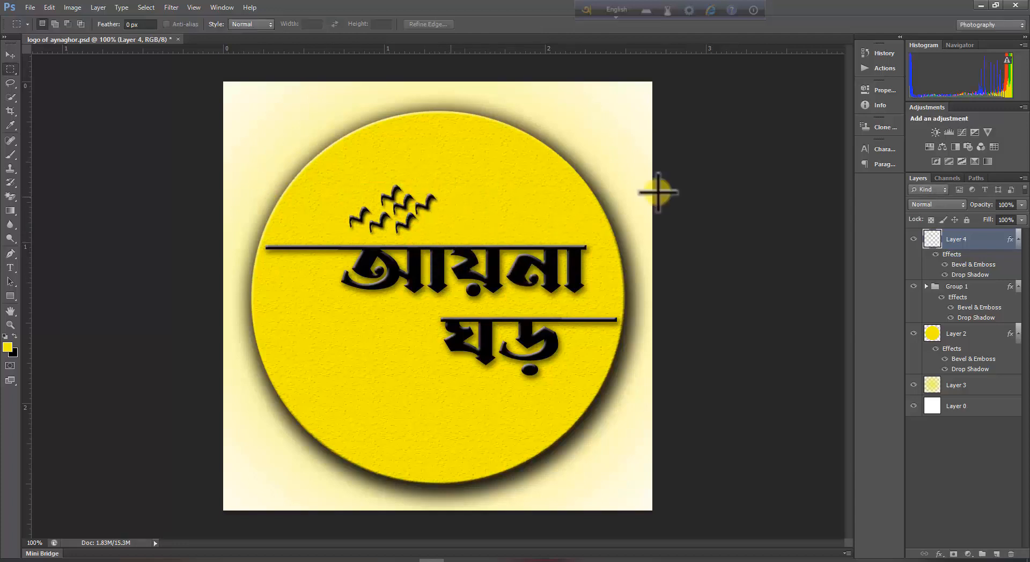
On the yellow circle layer, lasso a small jagged piece at the circle's lower-left edge, move it away and delete it to chip the edge.
click(934, 429)
key(v)
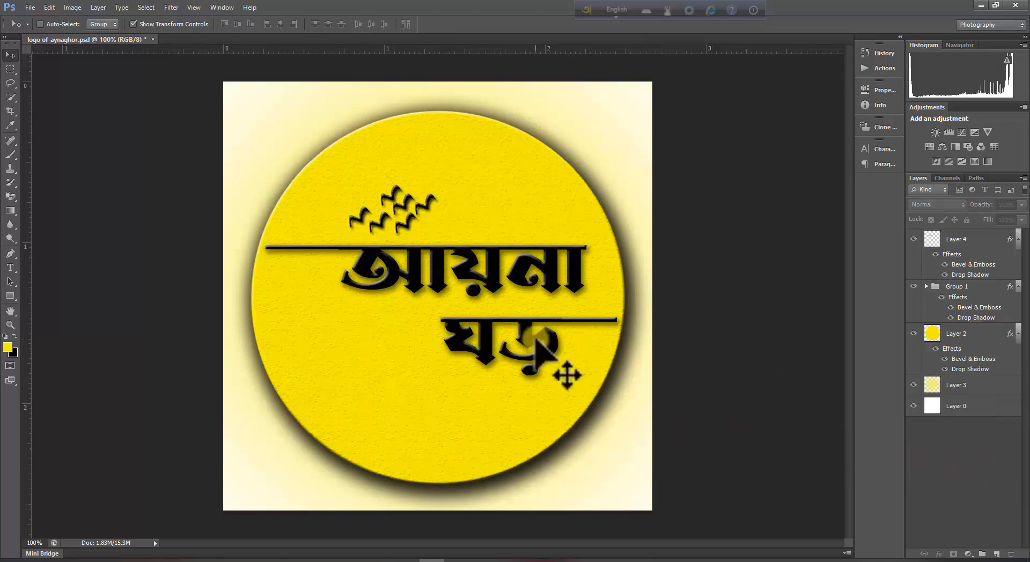
click(971, 337)
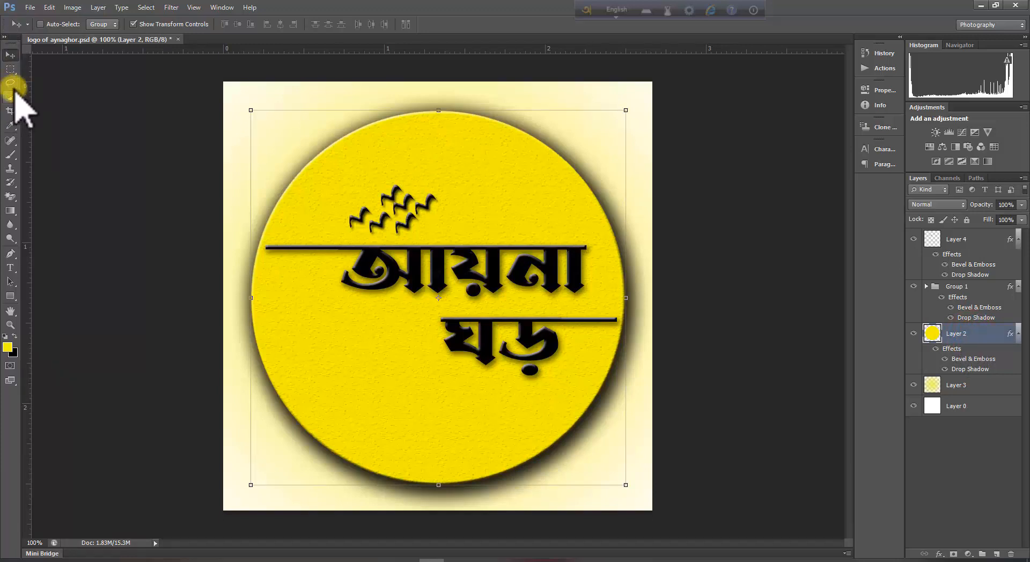
click(10, 84)
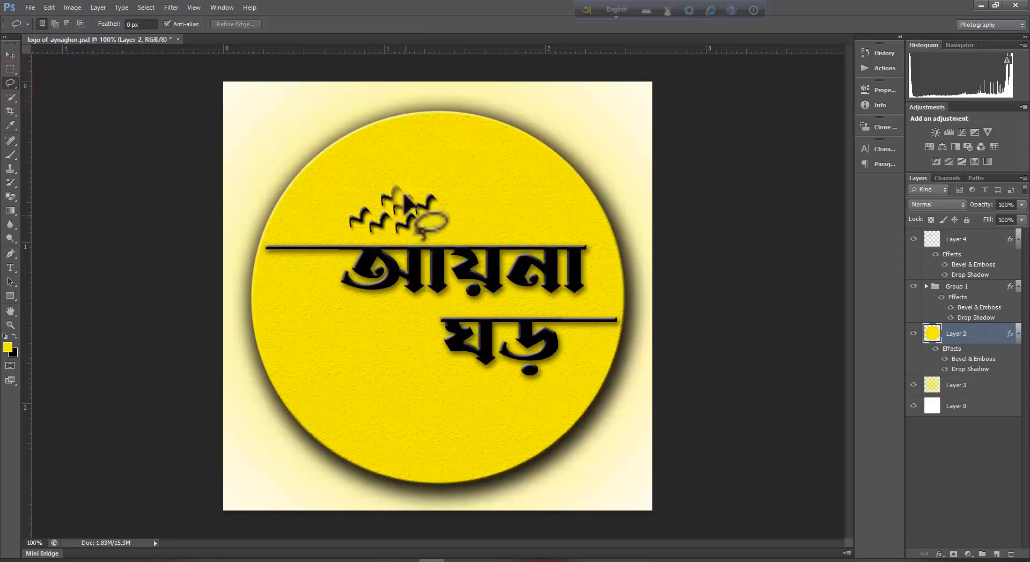
drag(416, 211, 394, 177)
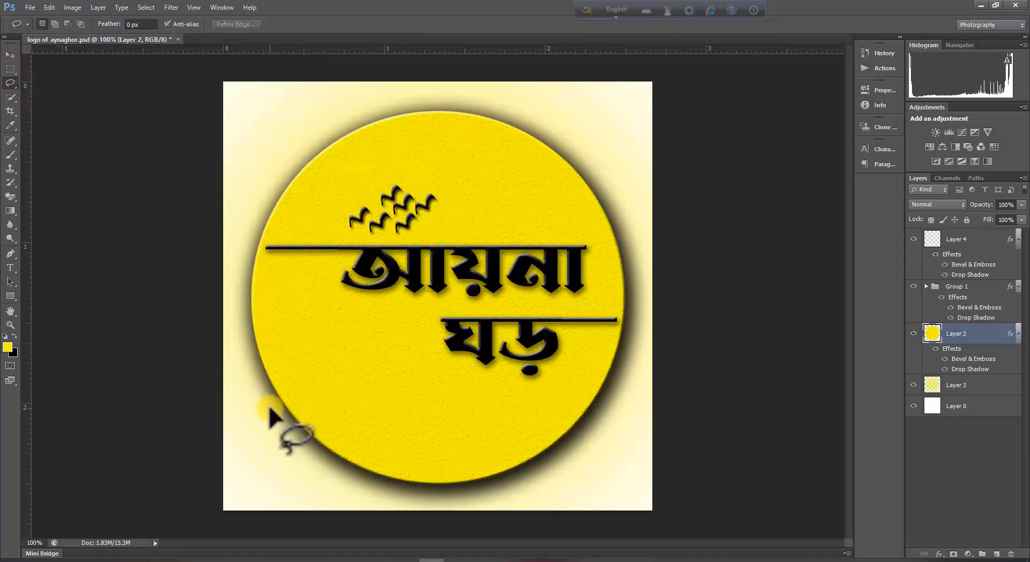
mouse_move(269, 409)
mouse_down()
mouse_move(297, 382)
mouse_move(301, 407)
mouse_move(288, 419)
mouse_move(270, 402)
mouse_up()
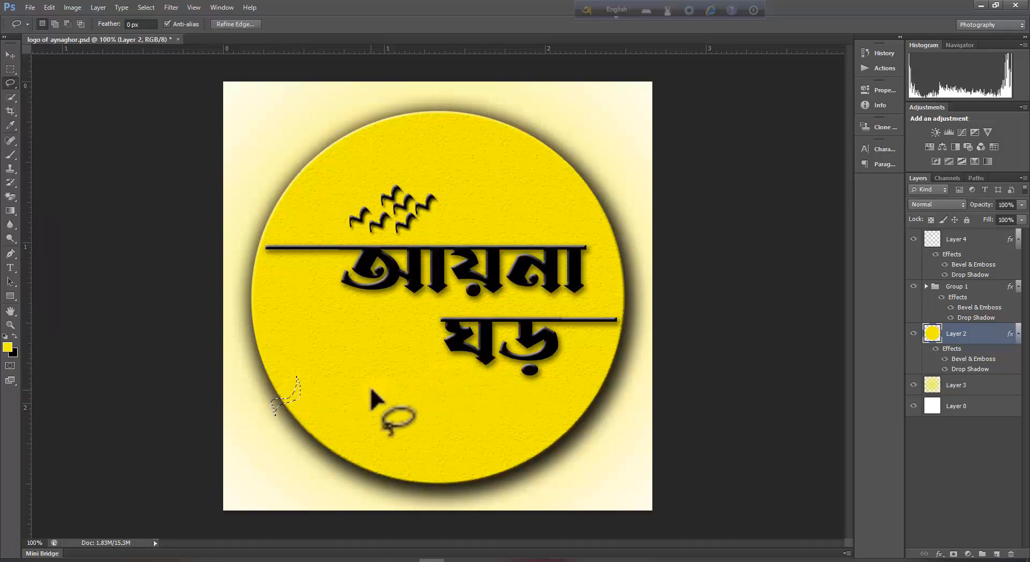
click(9, 54)
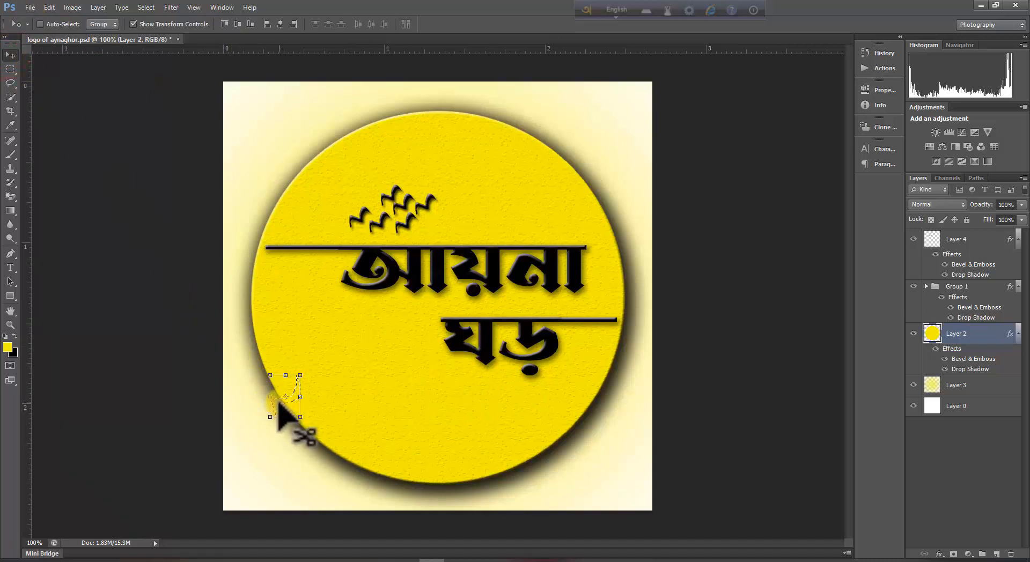
mouse_move(278, 403)
mouse_down()
mouse_move(384, 426)
mouse_move(651, 369)
mouse_move(711, 343)
mouse_up()
key(BackSpace)
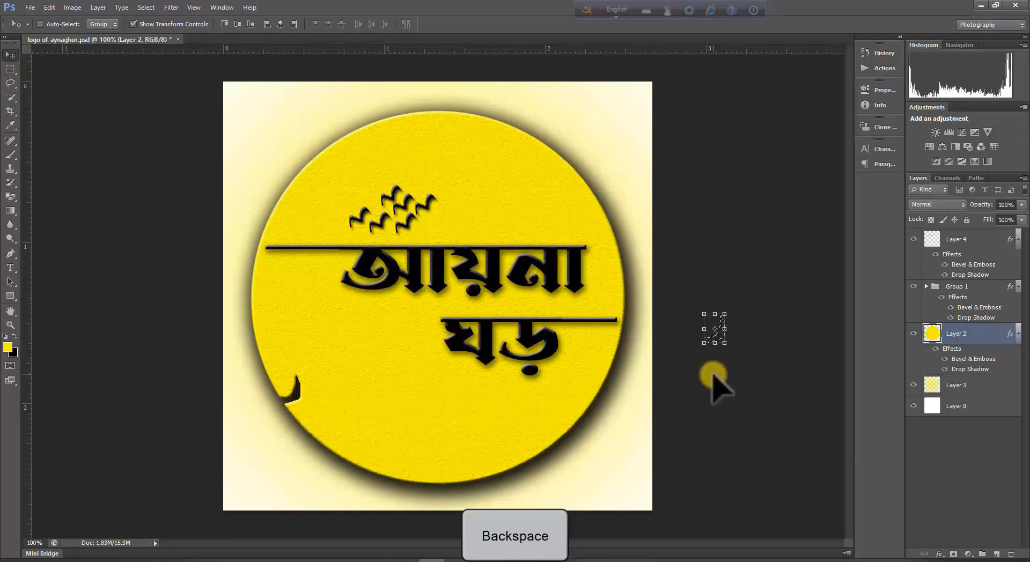
key(ctrl+d)
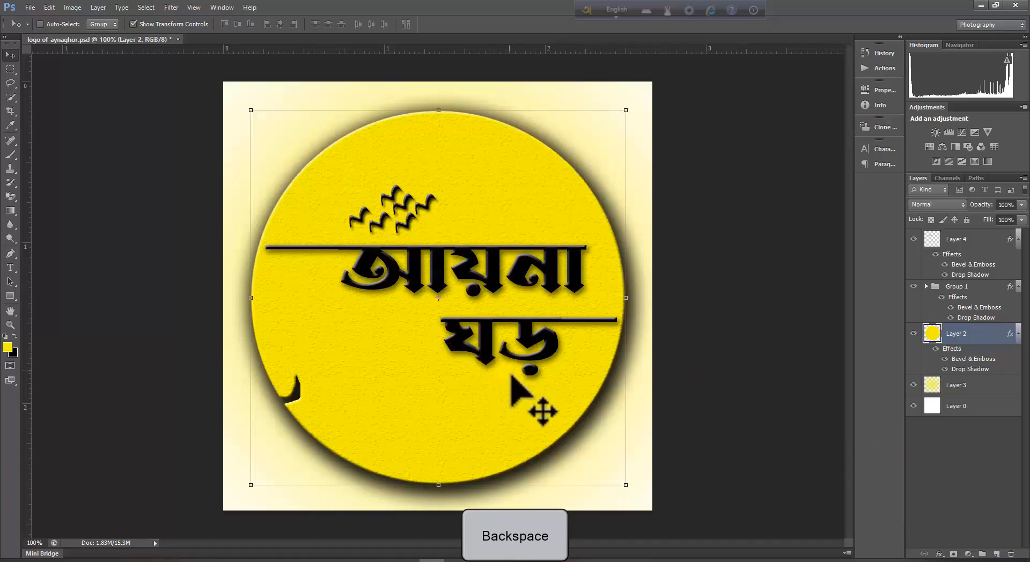
Chip two more jagged notches out of the circle's upper-right and upper-left edges the same way.
click(10, 84)
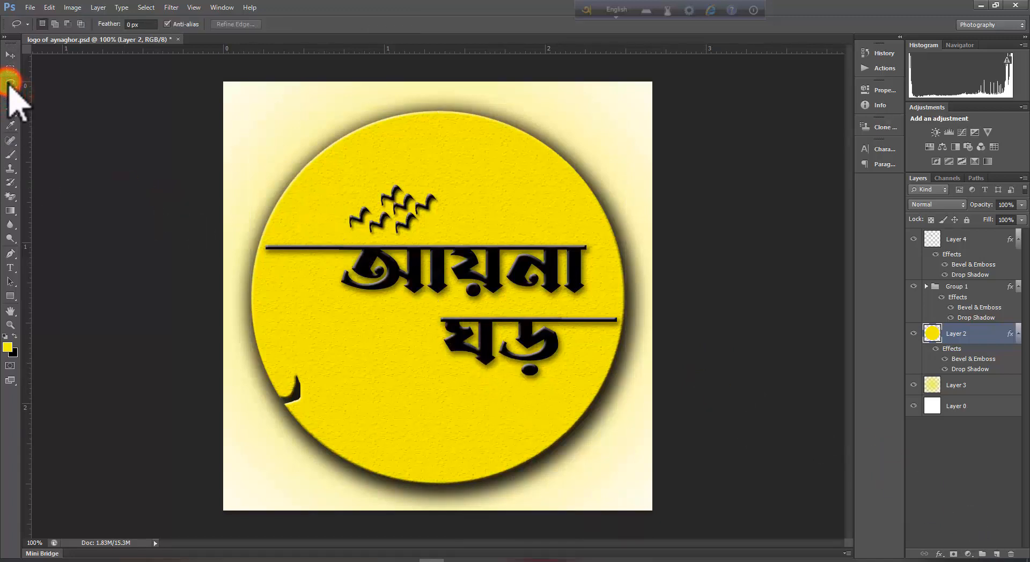
mouse_move(543, 125)
mouse_down()
mouse_move(526, 167)
mouse_move(506, 170)
mouse_move(528, 181)
mouse_move(537, 147)
mouse_move(559, 123)
mouse_up()
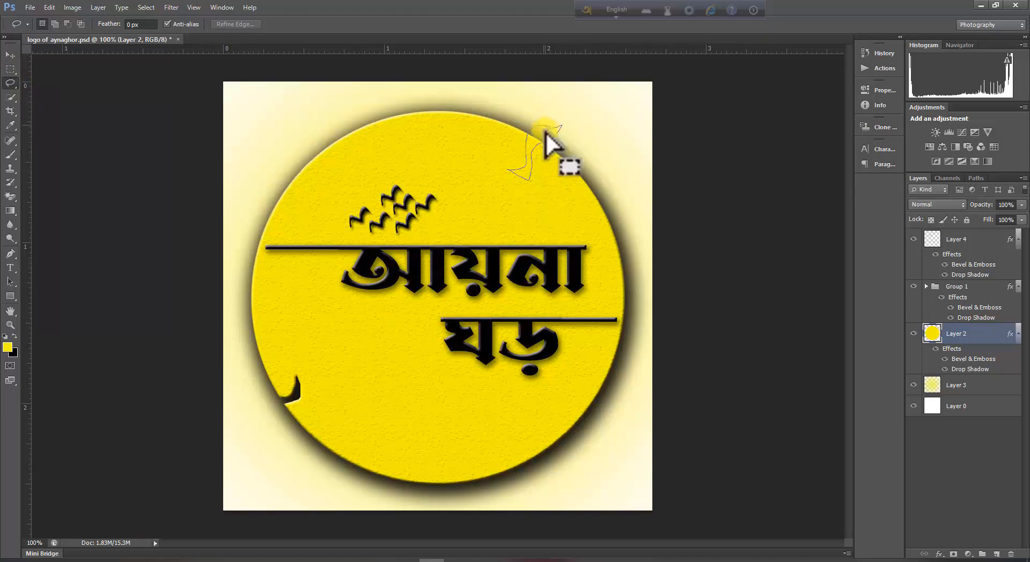
click(10, 55)
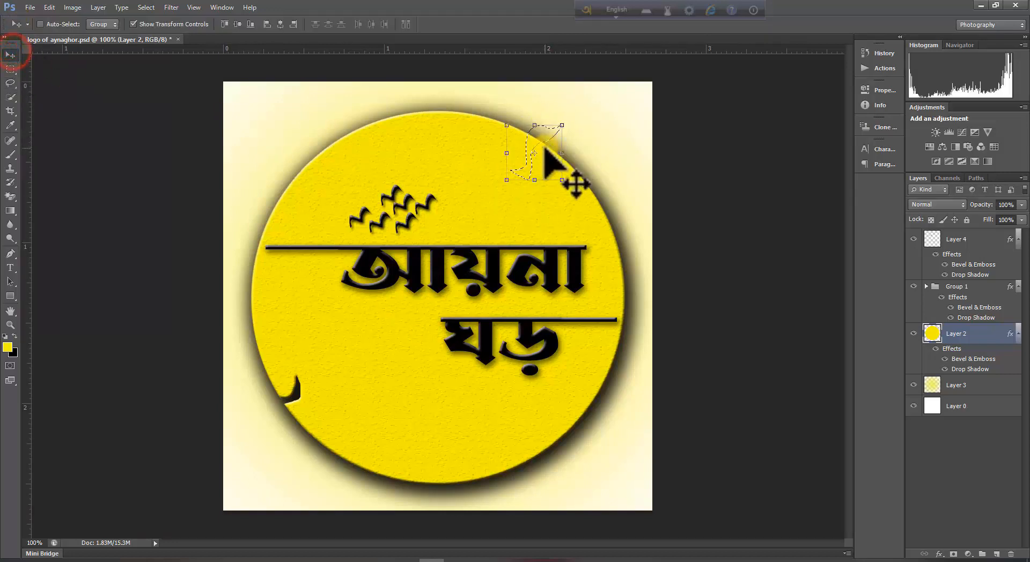
drag(528, 172, 681, 162)
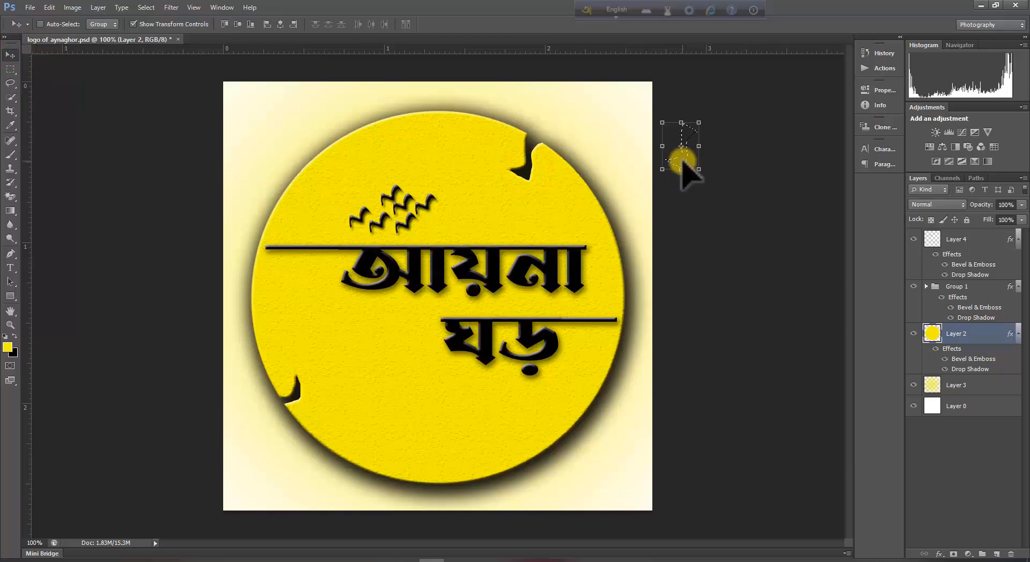
key(ctrl+d)
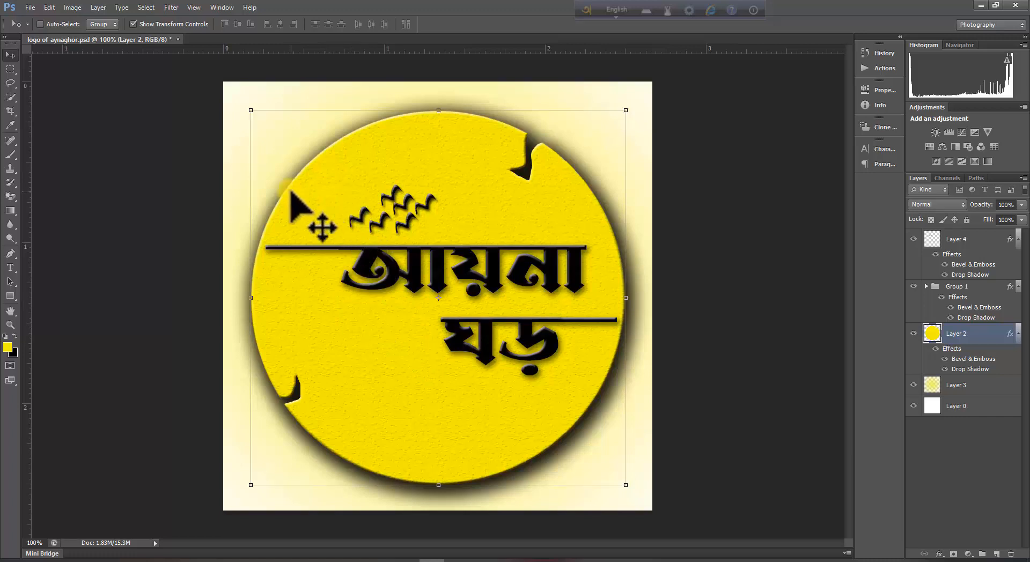
click(9, 83)
drag(293, 165, 310, 184)
mouse_move(298, 160)
mouse_down()
mouse_move(249, 156)
mouse_move(156, 121)
mouse_up()
click(11, 55)
key(Delete)
Cut similar jagged notches into the circle's bottom edge and its lower-right edge.
click(10, 83)
mouse_move(432, 443)
mouse_down()
mouse_move(446, 474)
mouse_move(430, 509)
mouse_move(701, 421)
mouse_up()
click(10, 55)
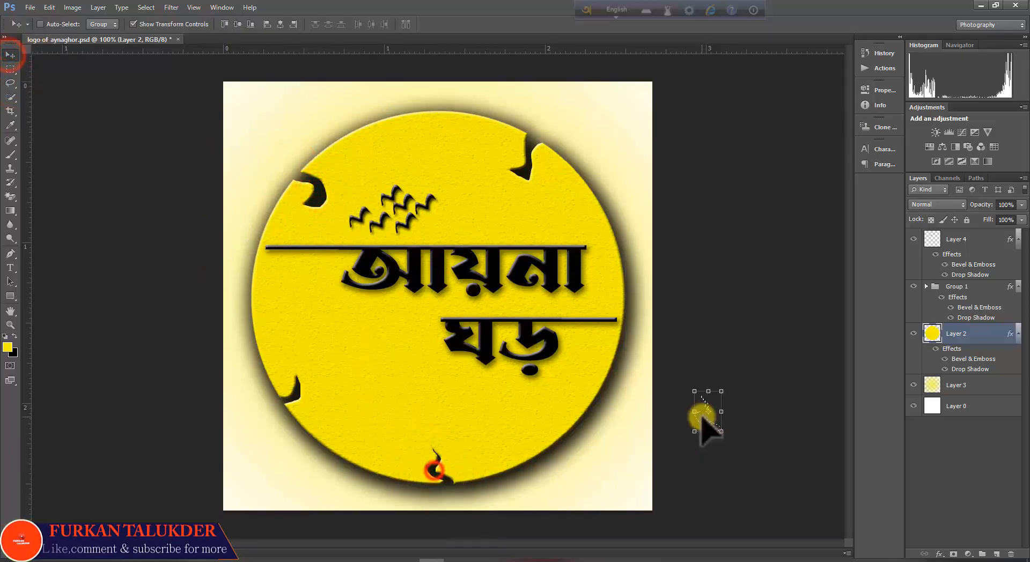
key(Delete)
click(10, 83)
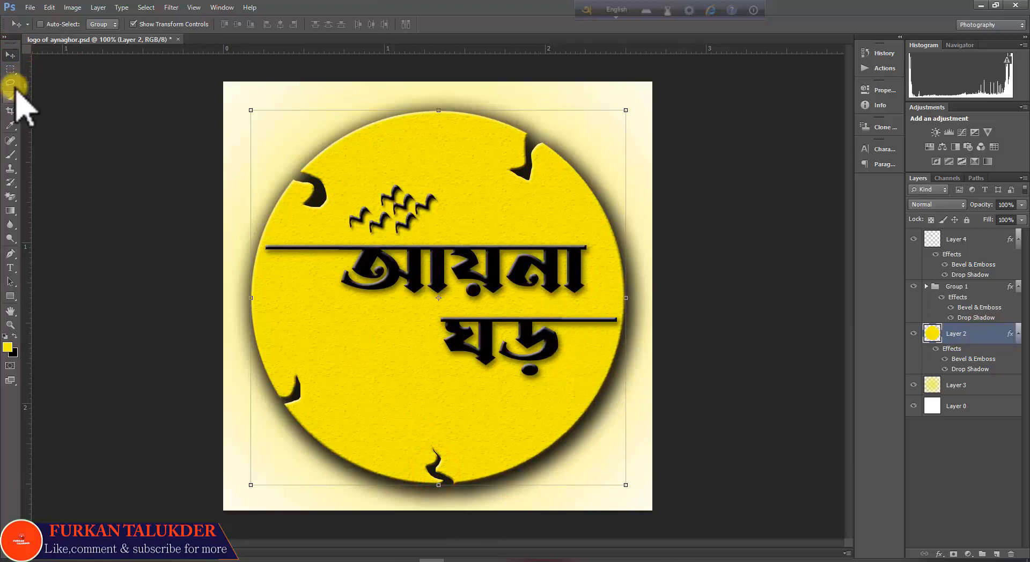
mouse_move(576, 362)
mouse_down()
mouse_move(597, 409)
mouse_move(587, 421)
mouse_move(574, 370)
mouse_move(690, 368)
mouse_up()
click(10, 55)
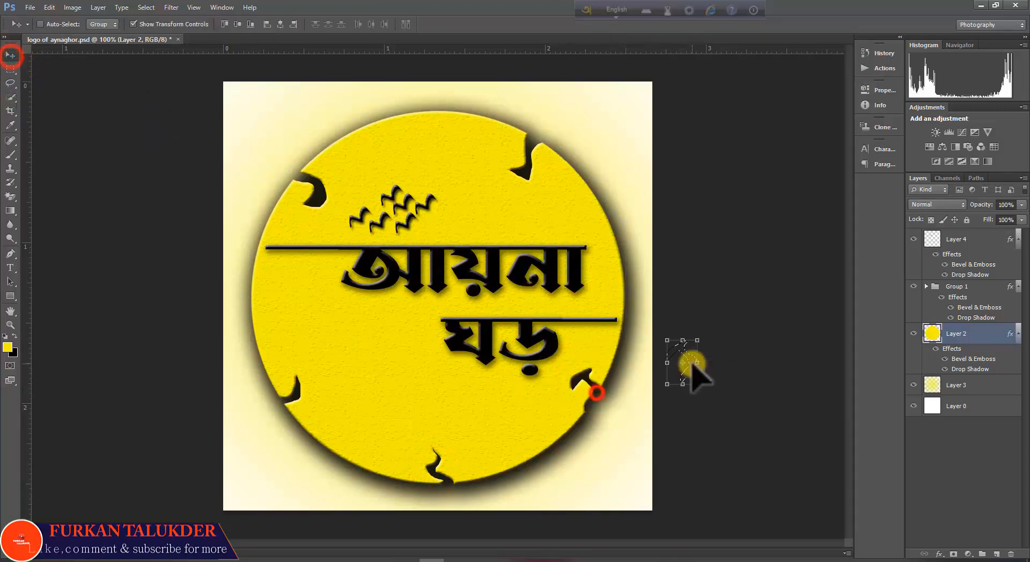
key(Delete)
Chip one more notch into the circle's left edge beside the headline bar and deselect the layer.
click(10, 84)
mouse_move(245, 261)
mouse_down()
mouse_move(282, 270)
mouse_move(291, 285)
mouse_move(289, 272)
mouse_move(245, 266)
mouse_move(235, 302)
mouse_up()
click(10, 54)
key(Delete)
click(979, 483)
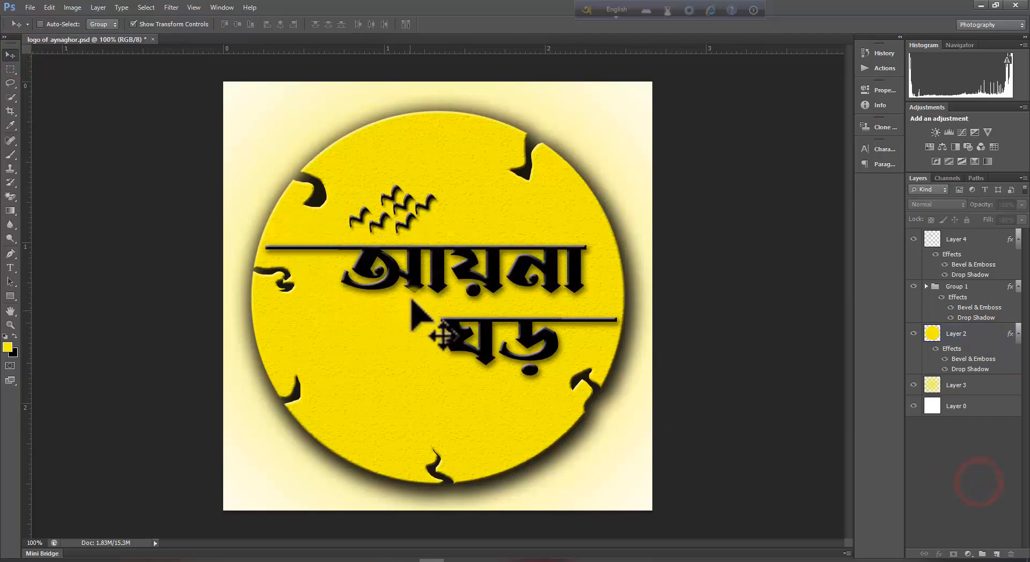